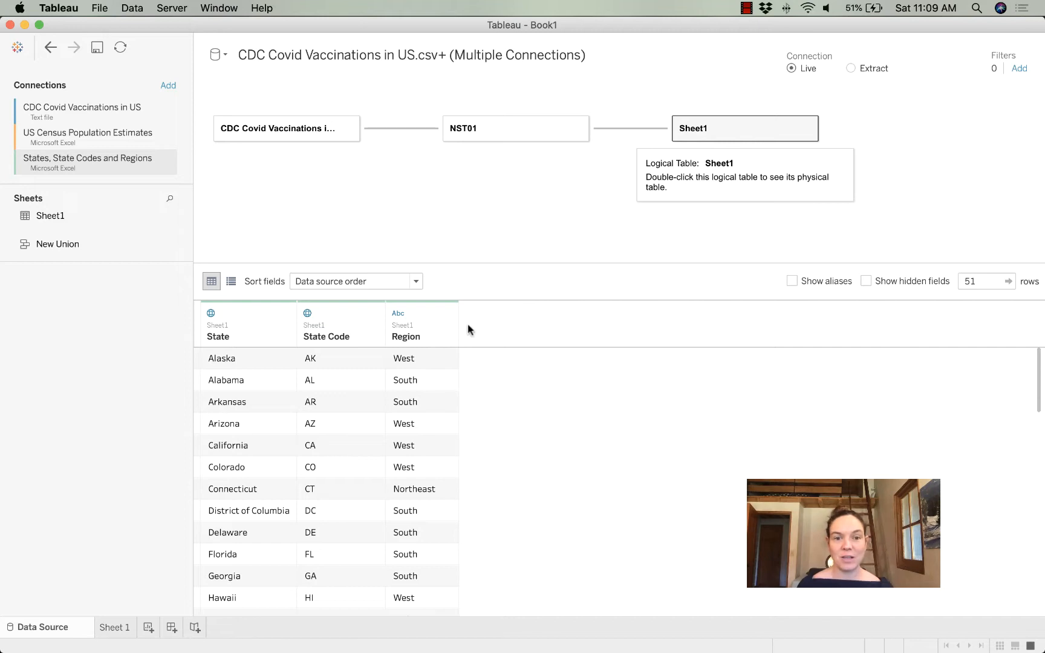
Step: Review the fields and rows of the NST01, CDC Covid Vaccinations and Sheet1 tables in the data source
left_click(477, 128)
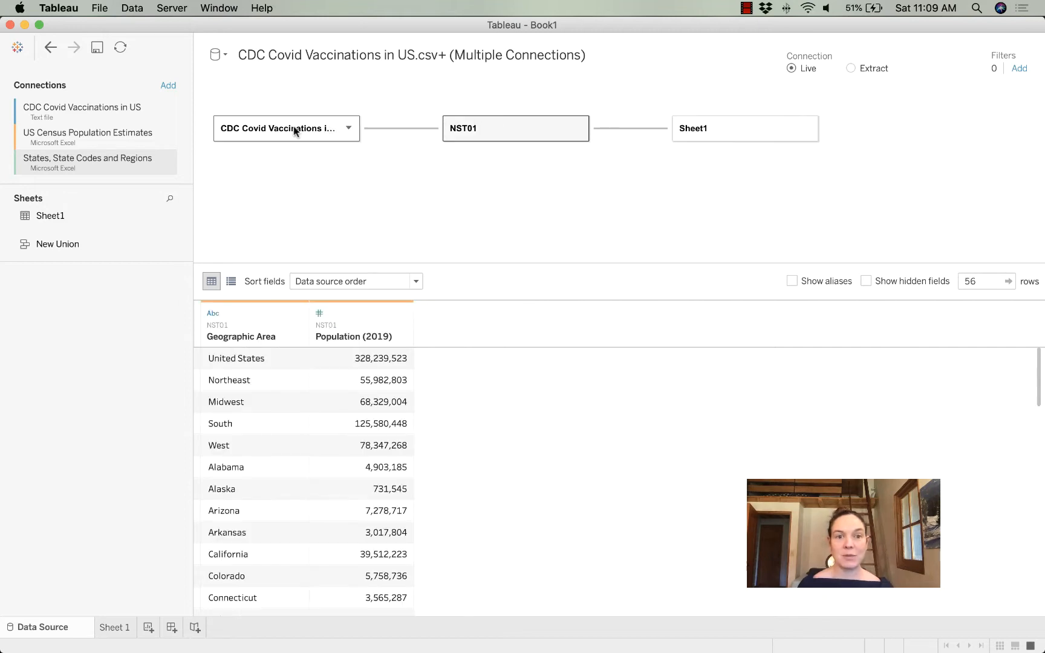
left_click(294, 132)
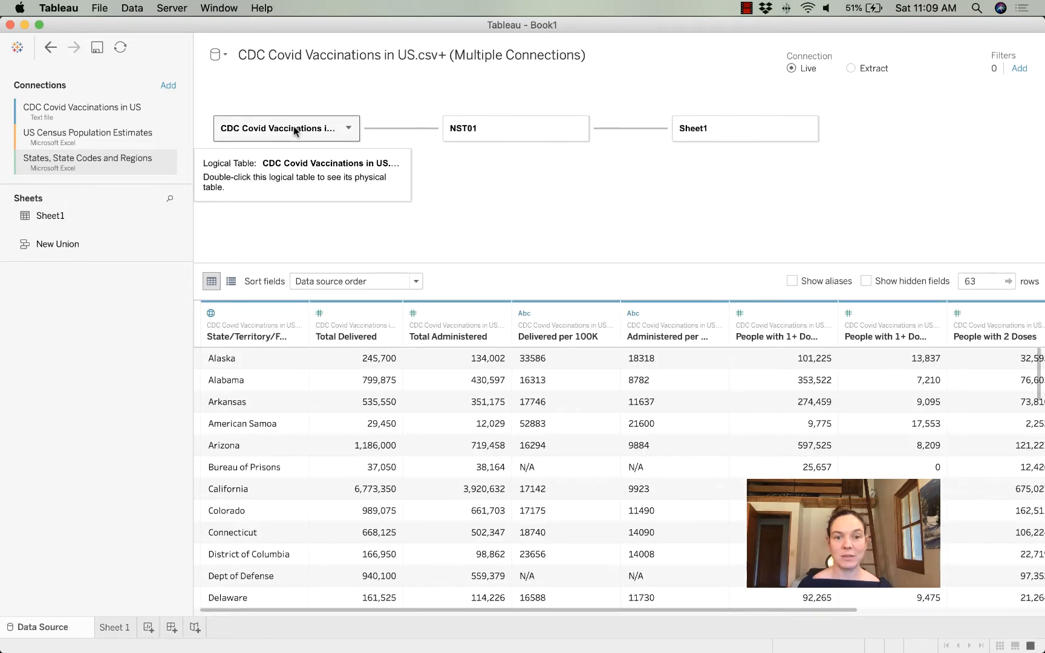
left_click(507, 132)
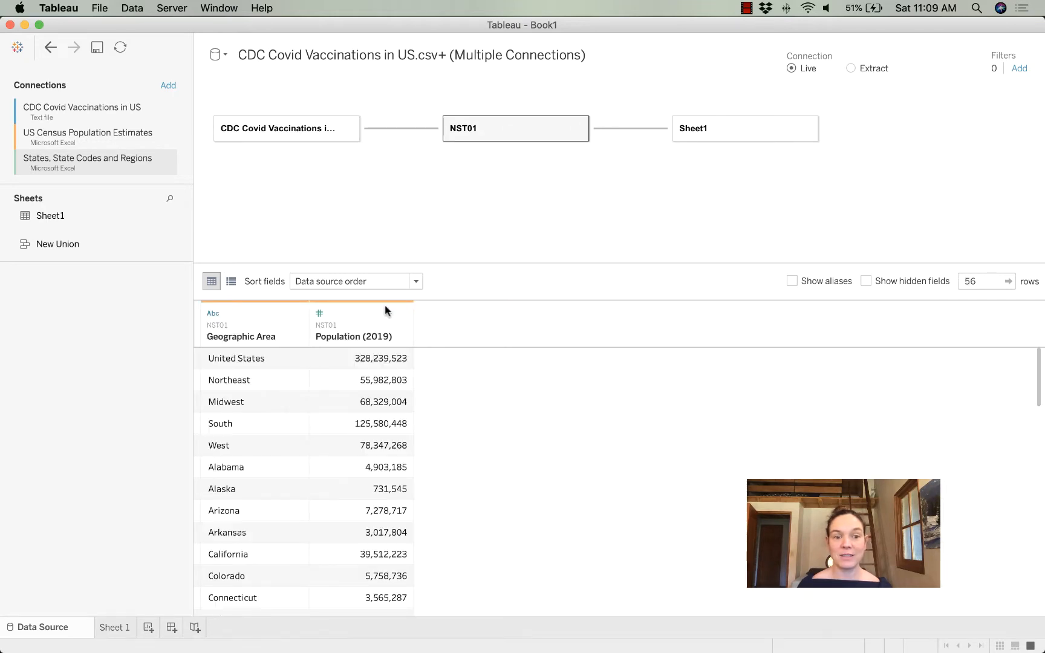
left_click(737, 137)
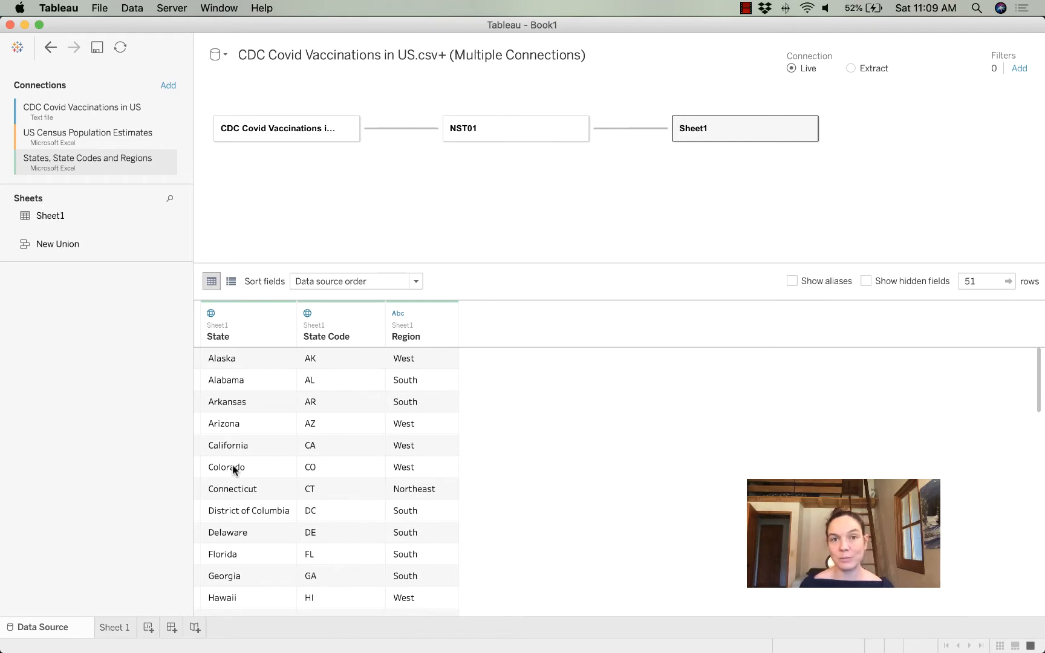
Step: On the Sheet 1 worksheet, show the sum of Total Delivered as a single text value in the view
left_click(111, 628)
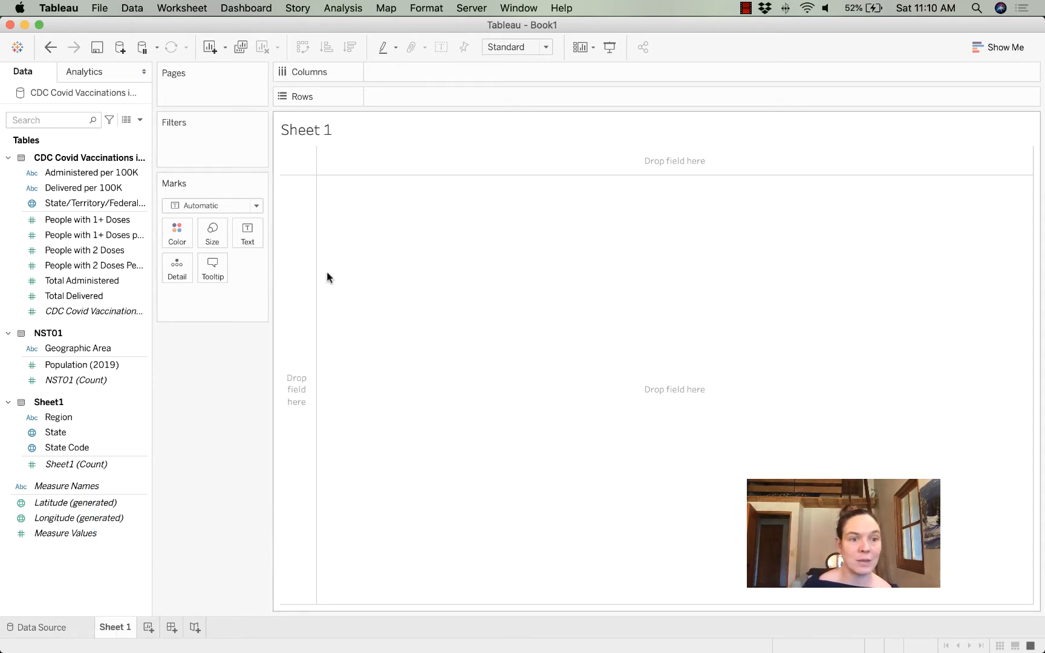
left_click(60, 296)
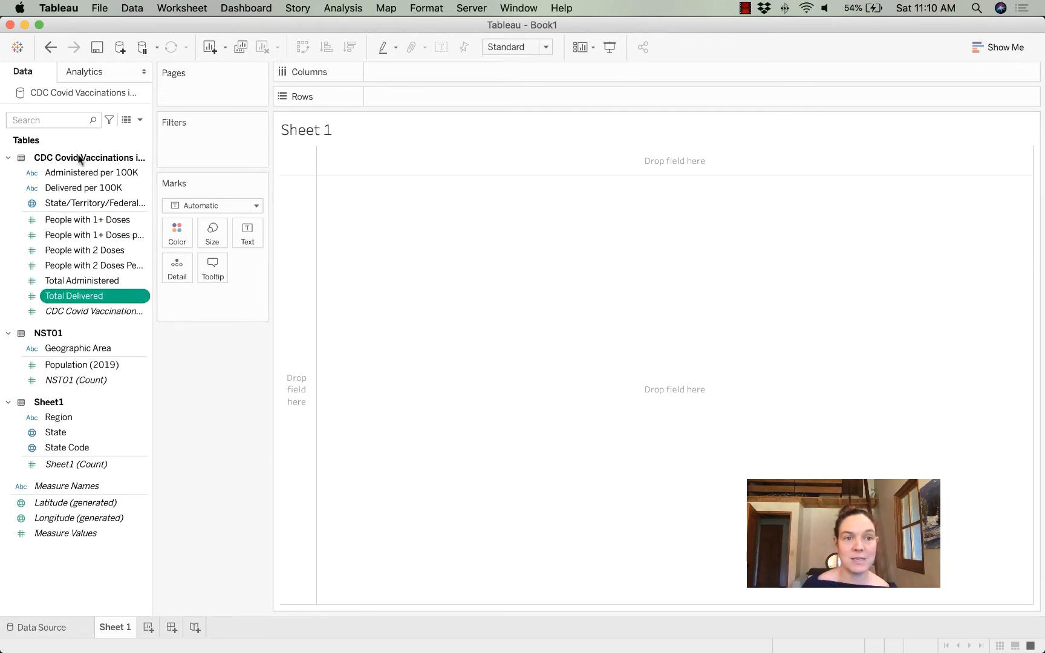
left_click_drag(63, 301, 423, 241)
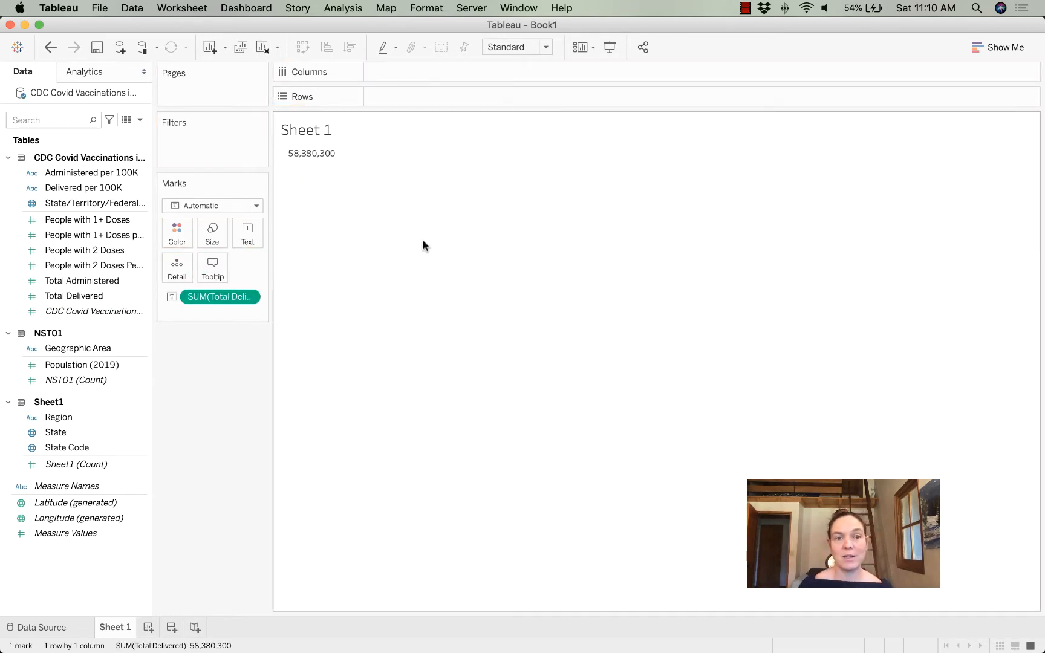
mouse_move(298, 161)
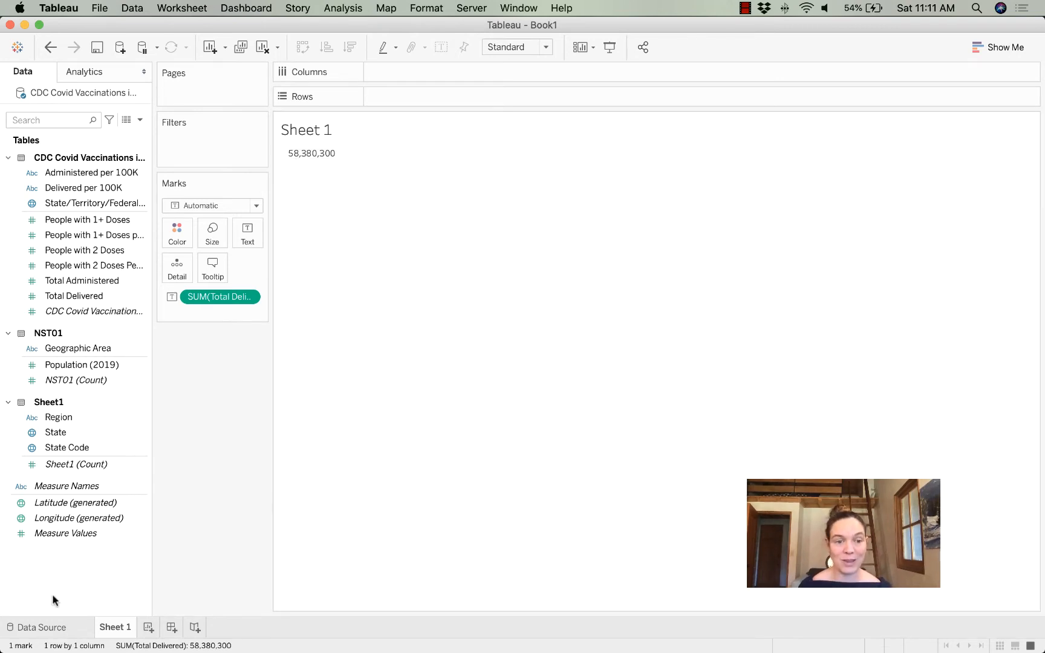
Step: Rename the Sheet 1 worksheet as "Total doses of the vaccine distributed"
double_click(104, 627)
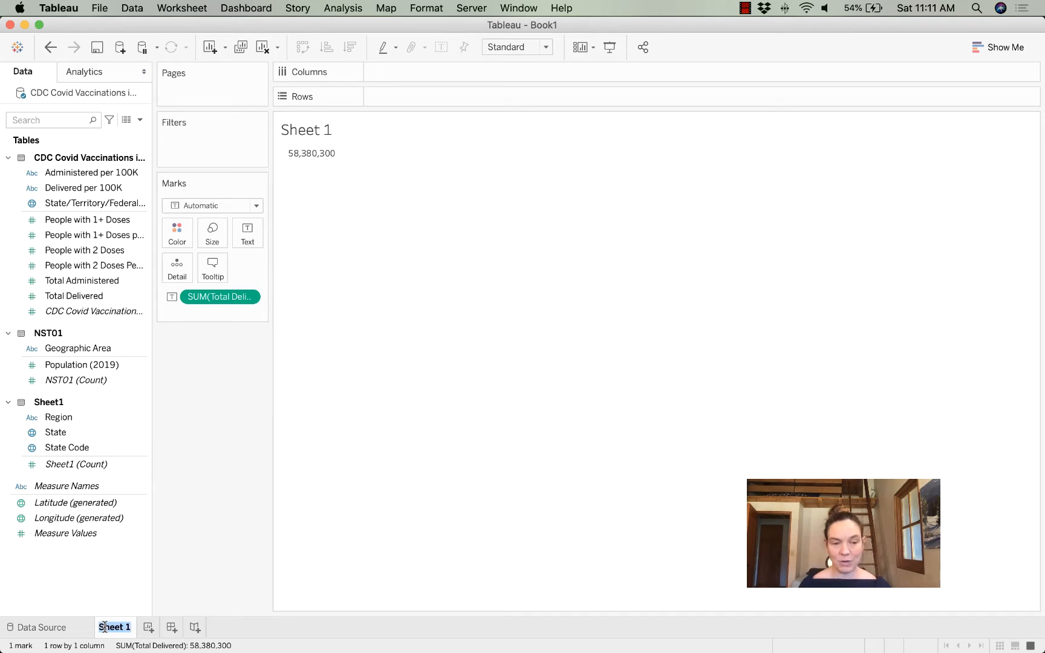
type("Total doses of")
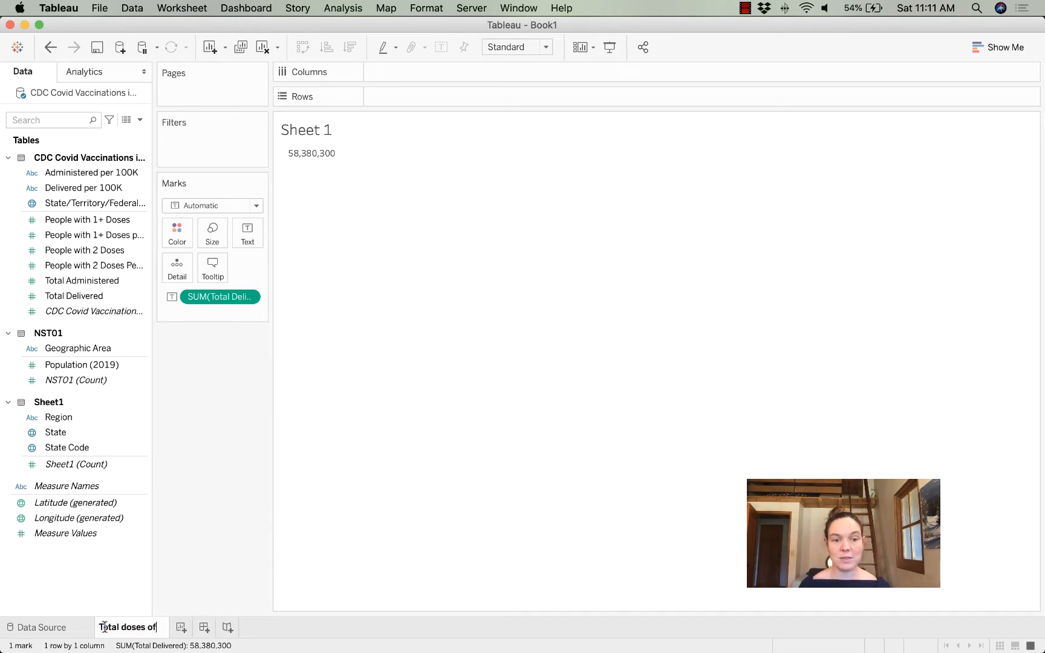
type(" the vaccine di")
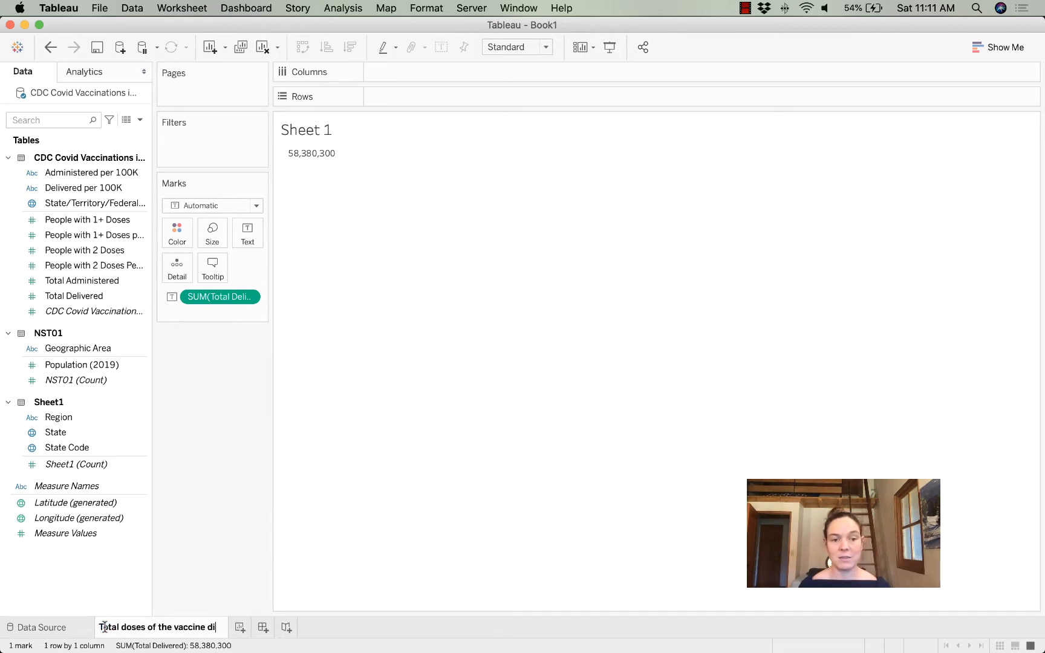
type("stributed")
key("Return")
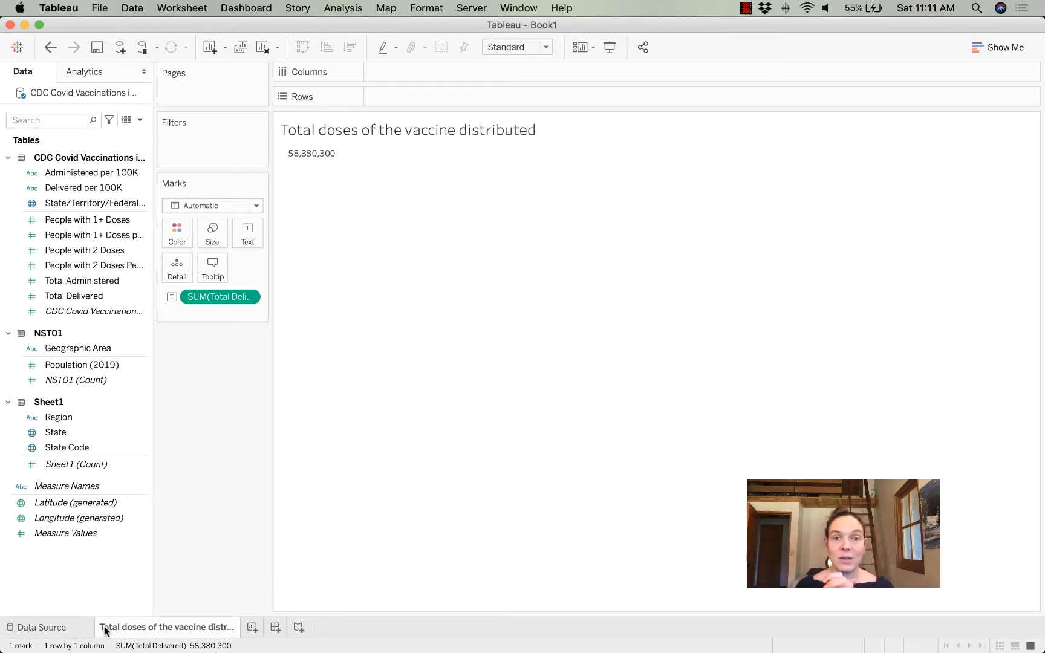
Step: Add a new blank worksheet to the workbook
left_click(252, 629)
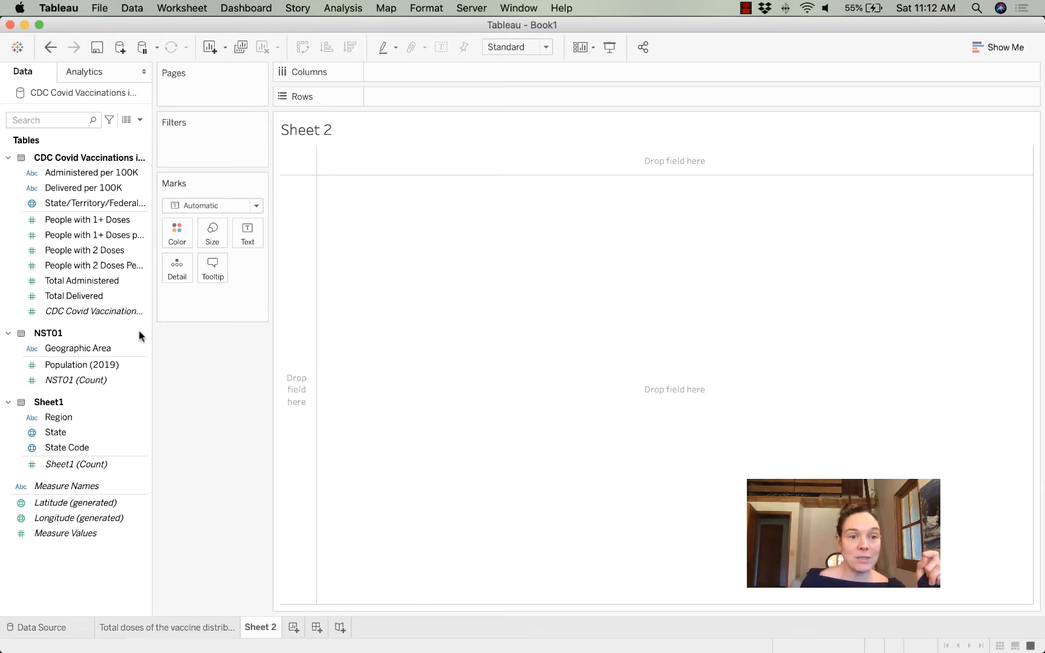
left_click(126, 271)
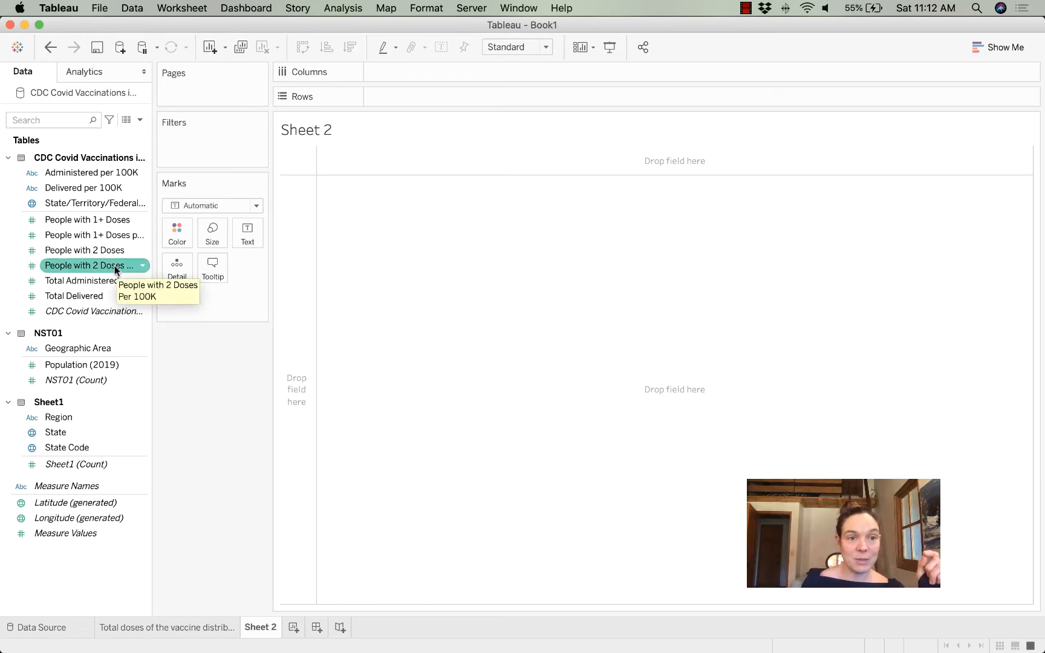
left_click(111, 223)
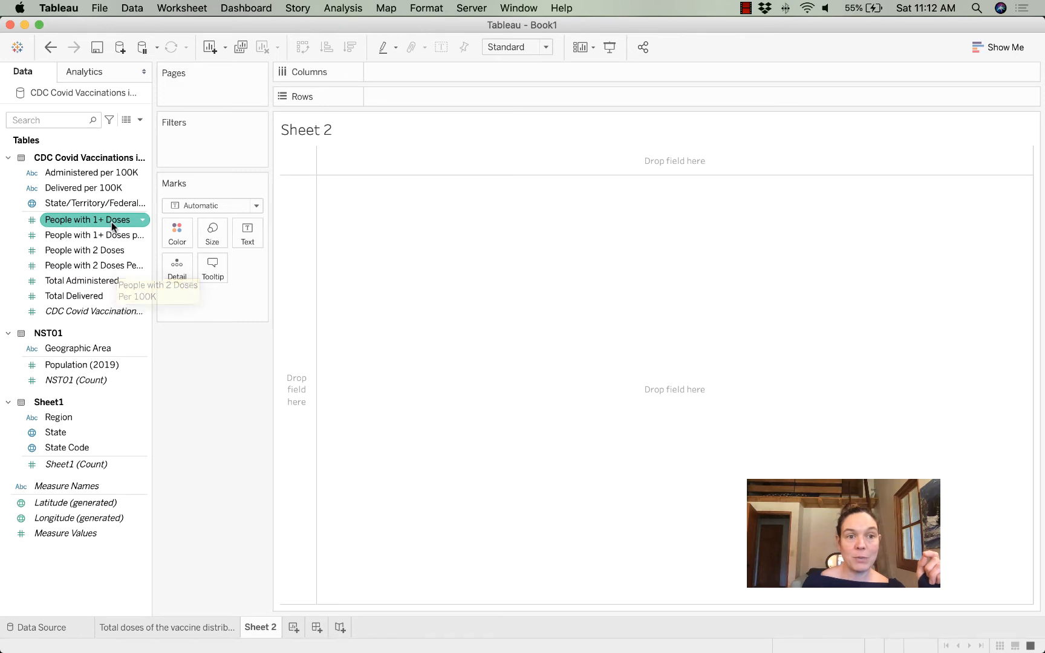
left_click(122, 237)
left_click(143, 238)
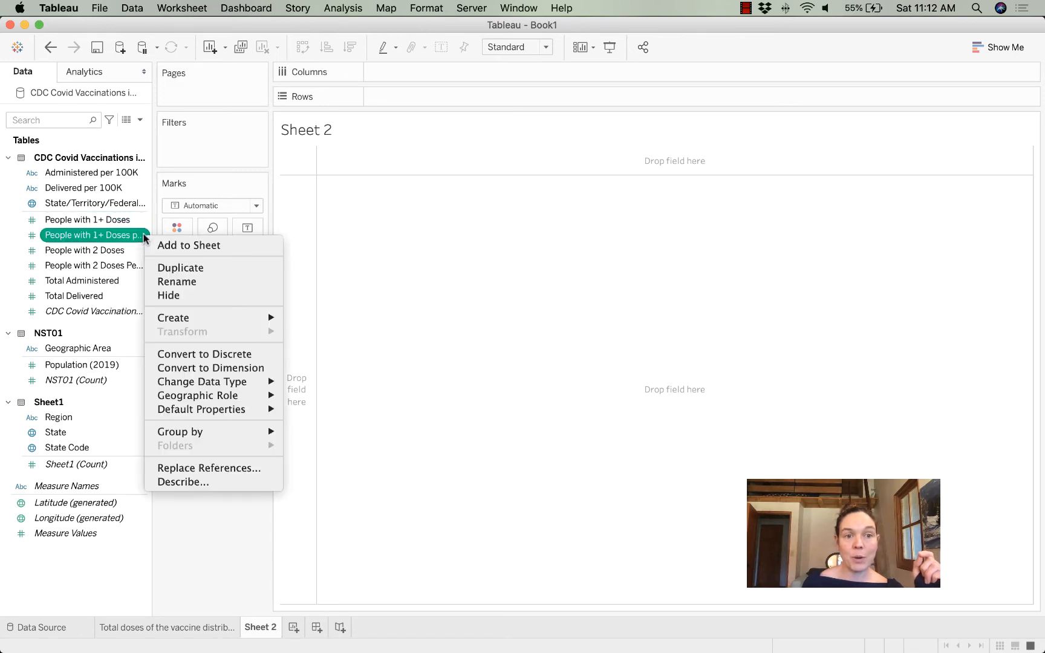
left_click(85, 236)
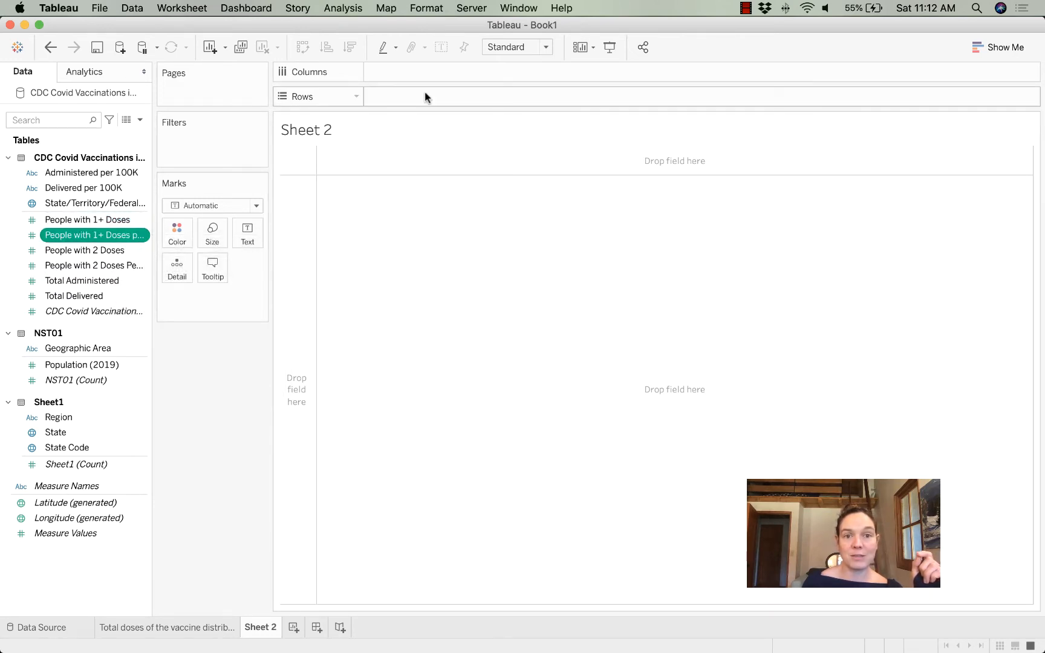
left_click(71, 236)
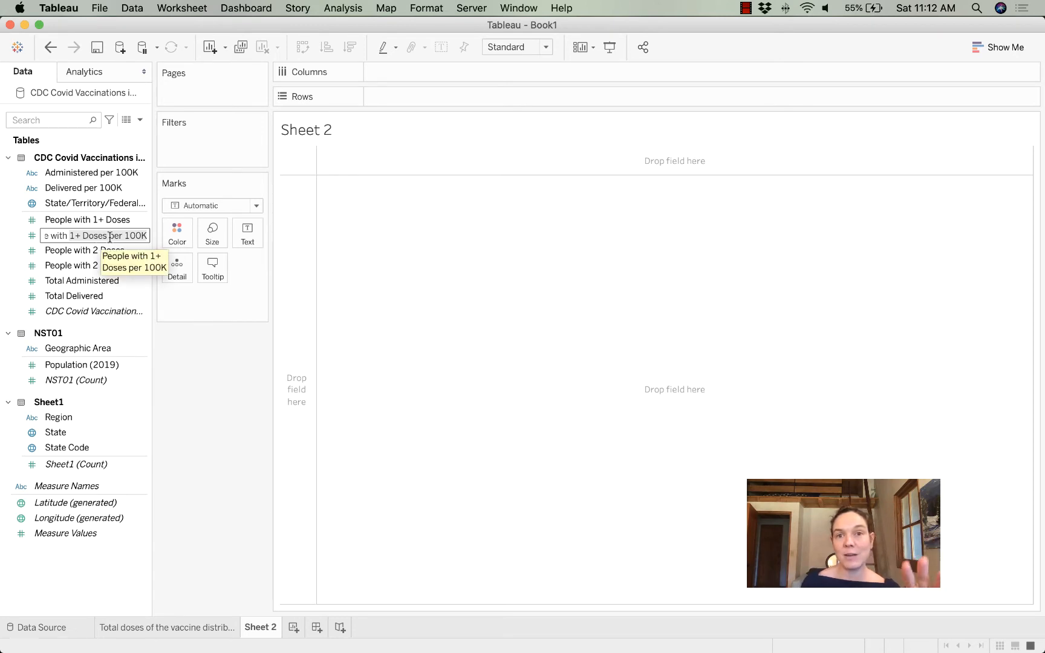
left_click(172, 406)
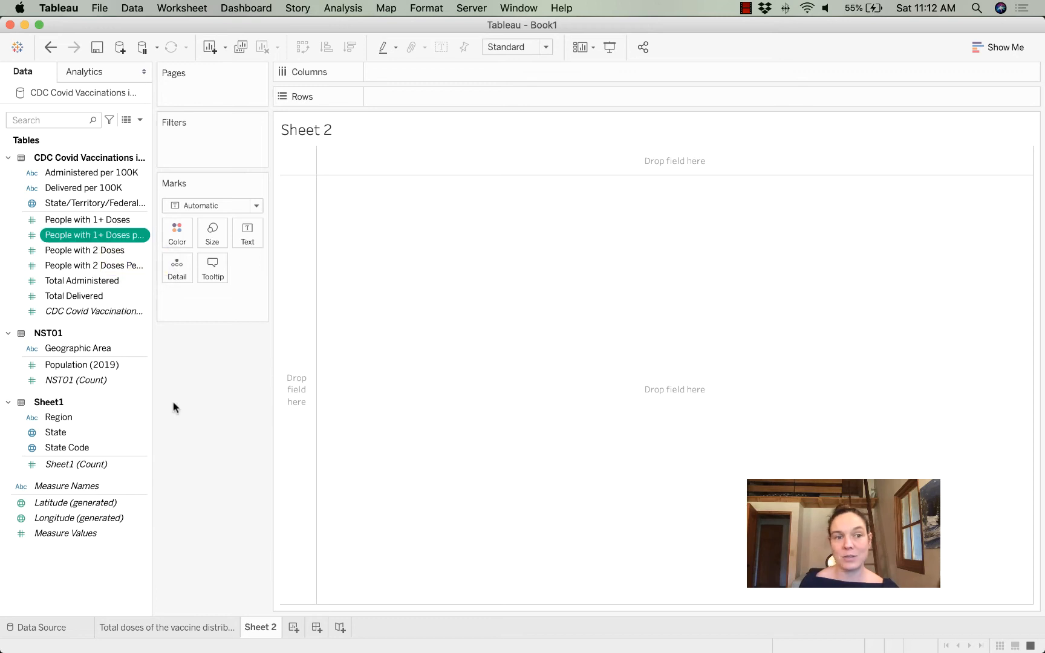
Step: Start a new calculated field and name it "% with 1+ Doses"
left_click(139, 120)
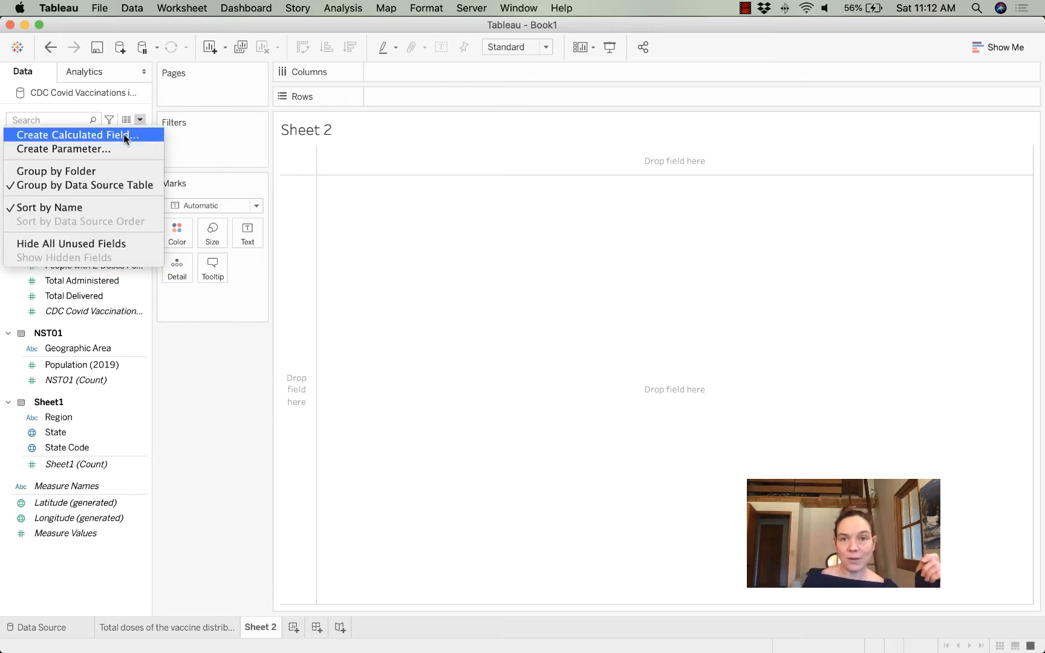
left_click(123, 134)
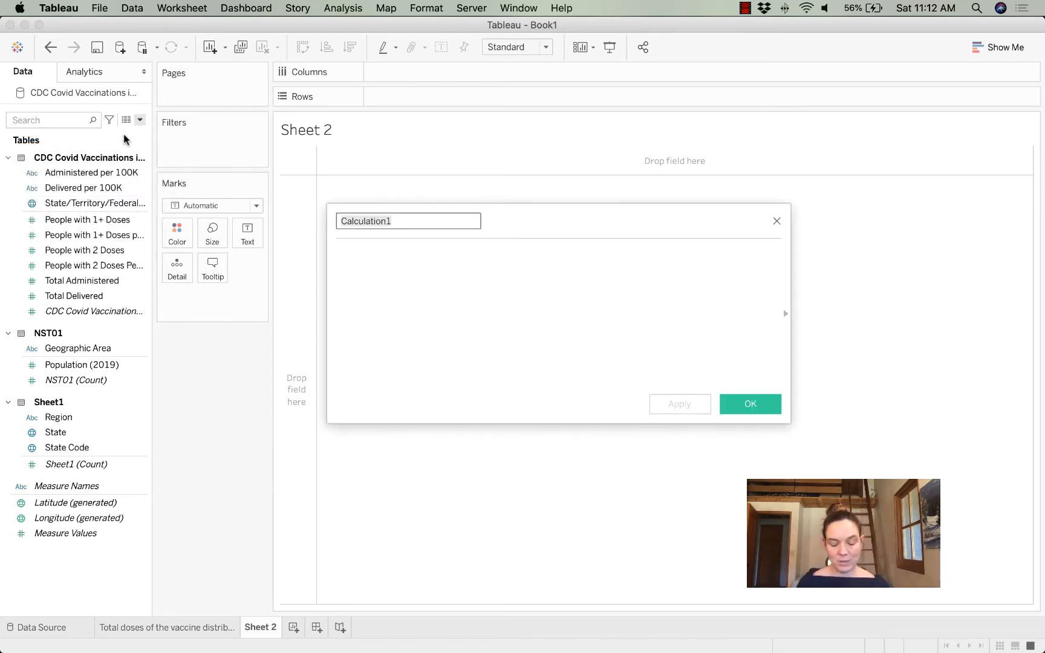
type("% ")
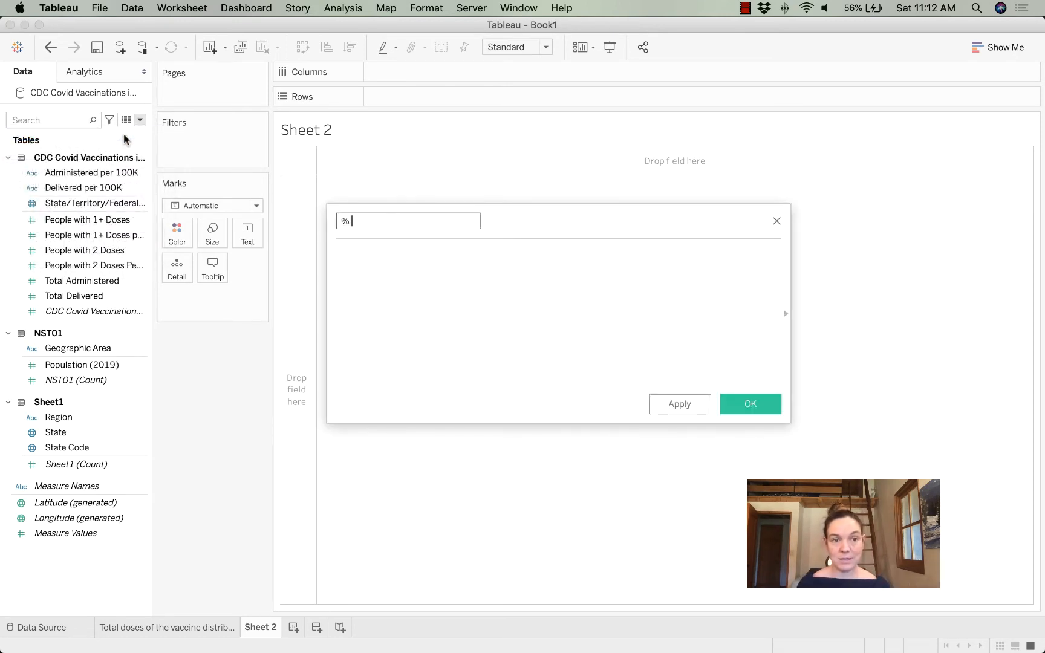
type("with 1")
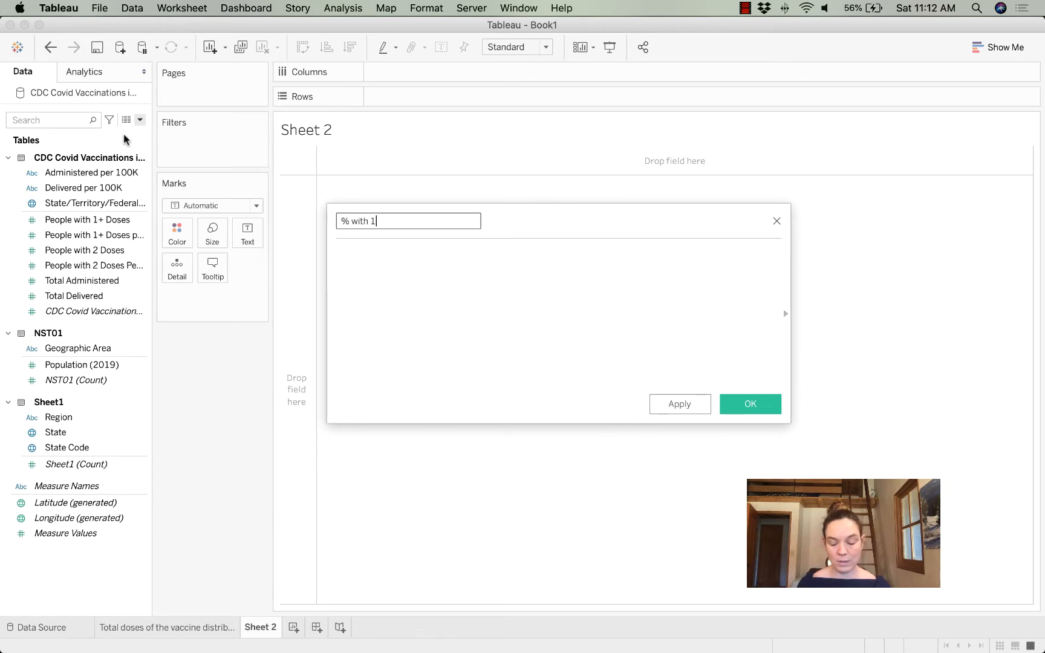
type("+ Dise")
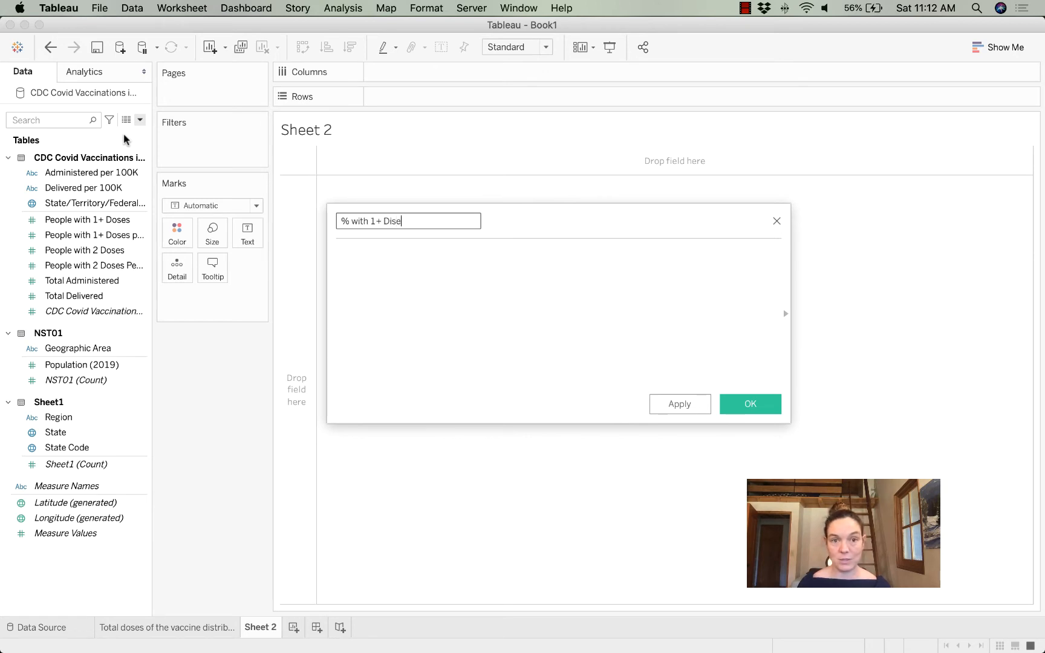
key("BackSpace")
key("BackSpace")
key("BackSpace")
type("oses")
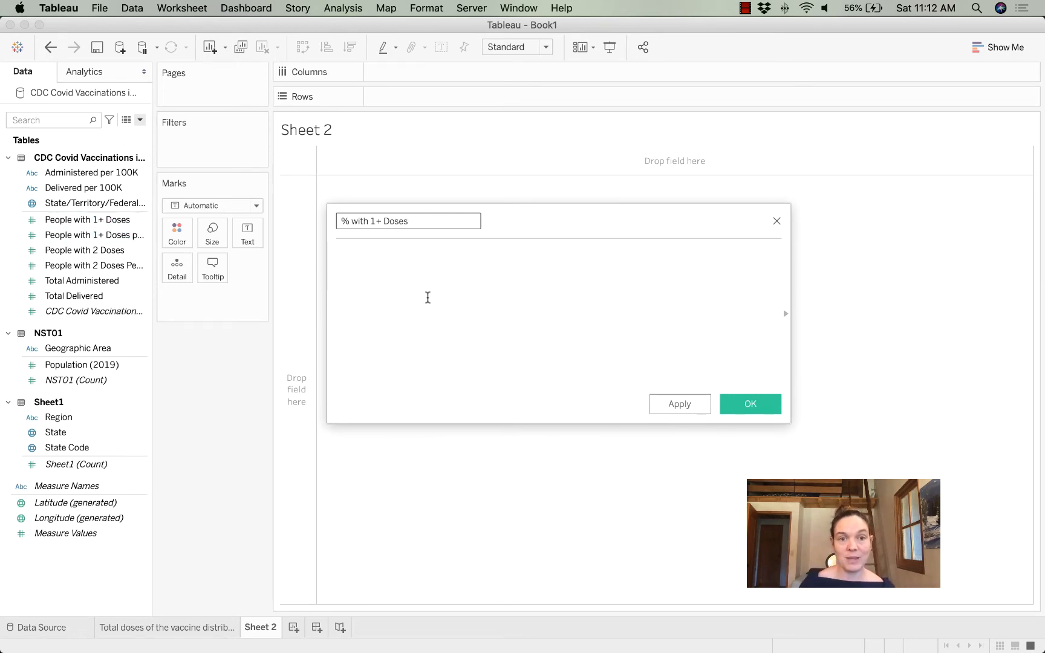
Step: Define the calculated field's formula as [People with 1+ Doses per 100K]/100000 and save the field
left_click(427, 298)
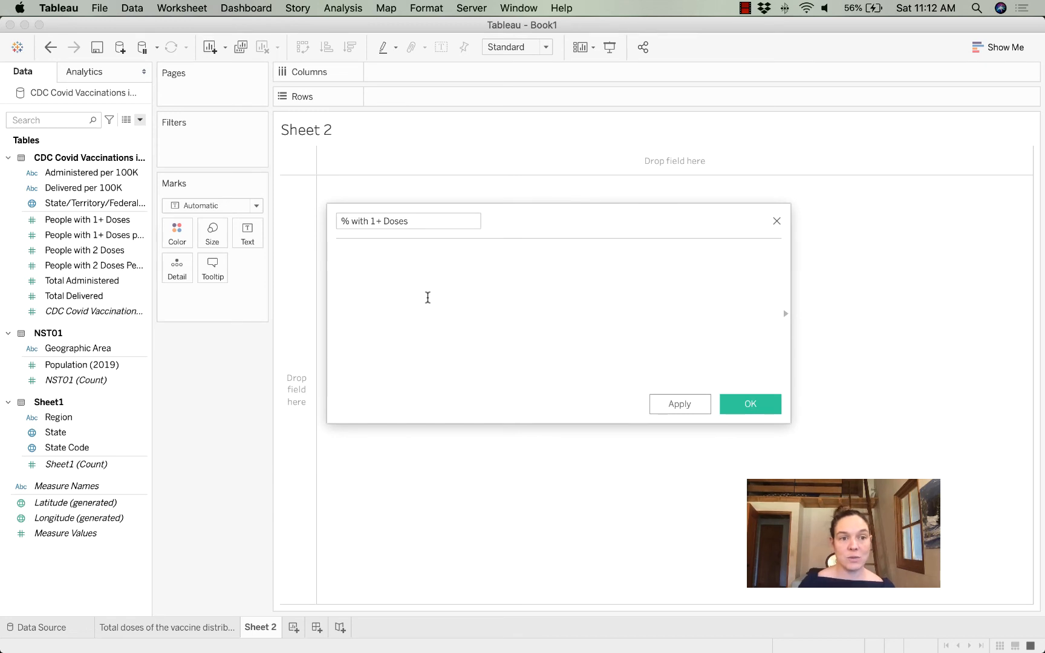
left_click(93, 237)
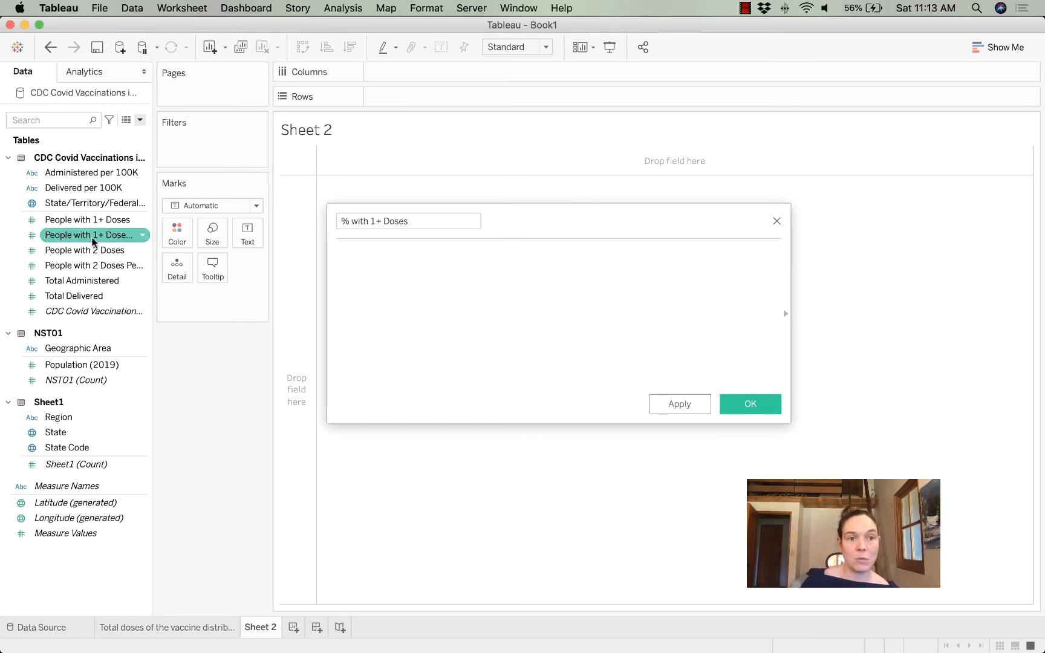
left_click_drag(93, 242, 373, 274)
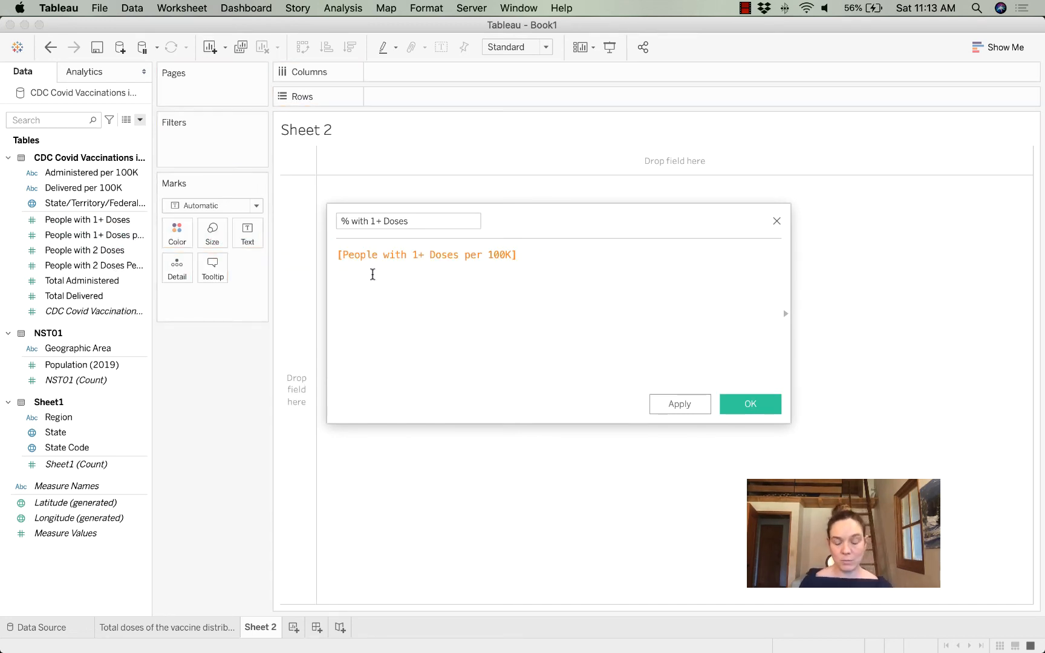
type("/100000")
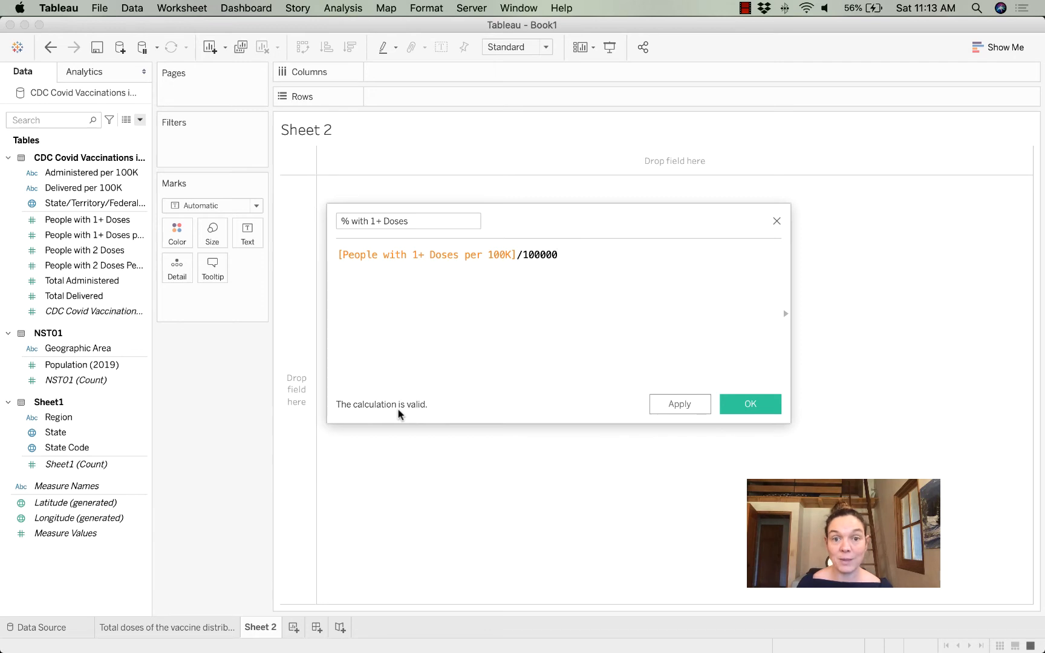
left_click(750, 409)
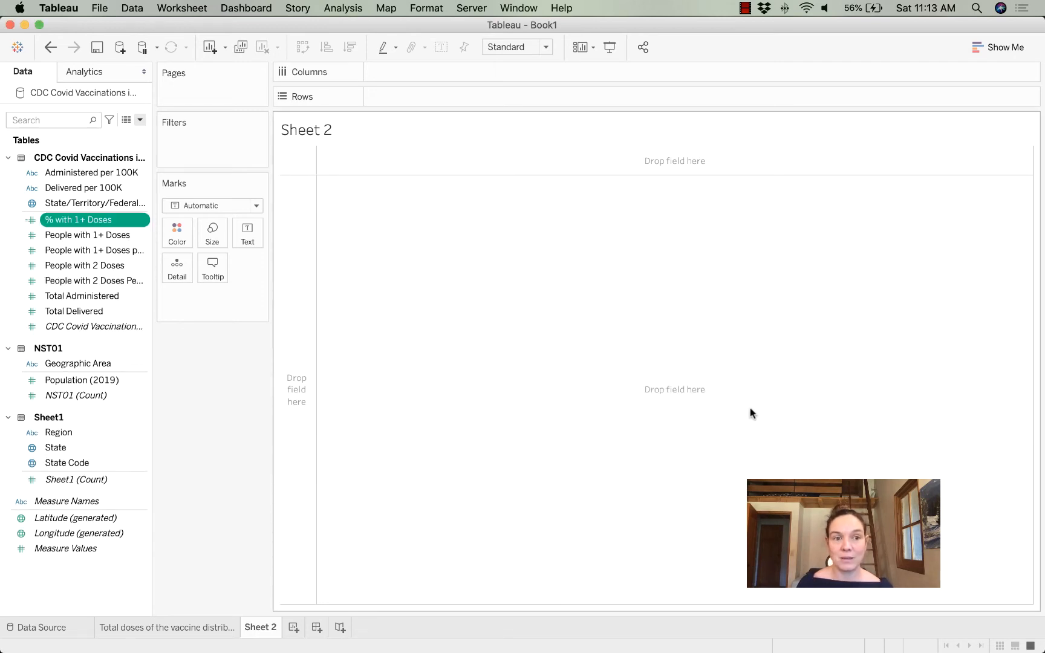
Step: Set the default number format of the % with 1+ Doses field to Percentage with 2 decimal places
right_click(144, 222)
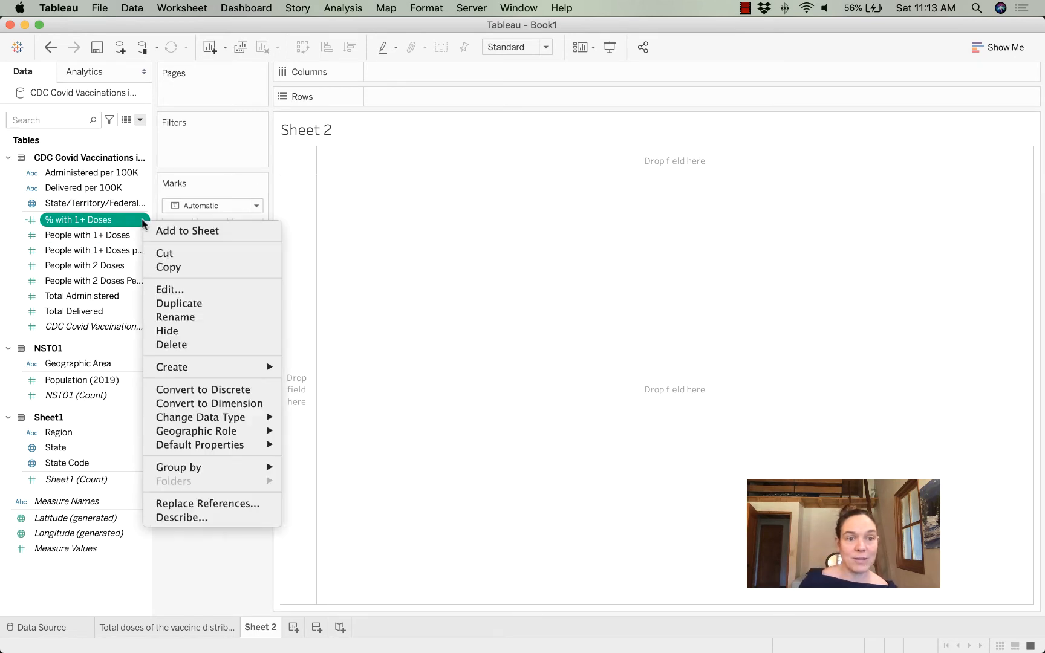
mouse_move(205, 451)
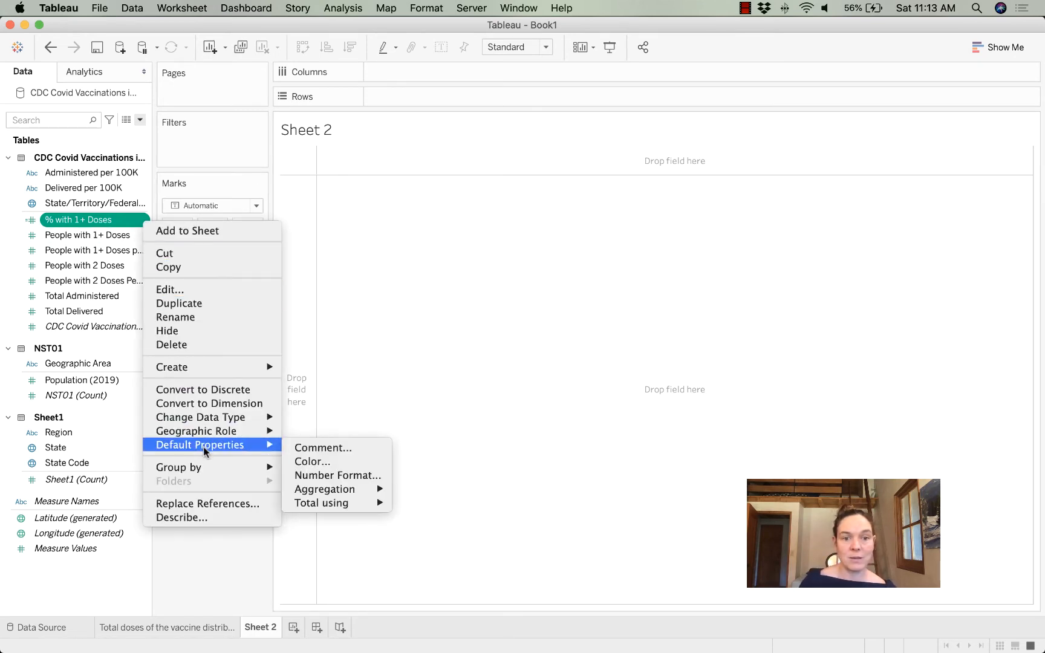
left_click(310, 476)
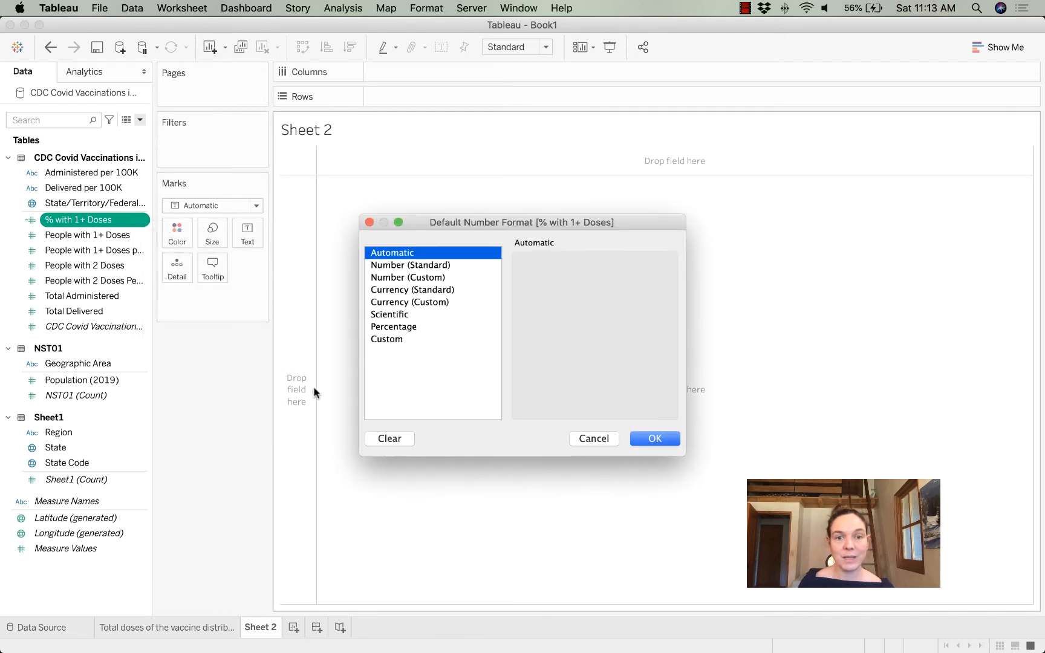
left_click(399, 328)
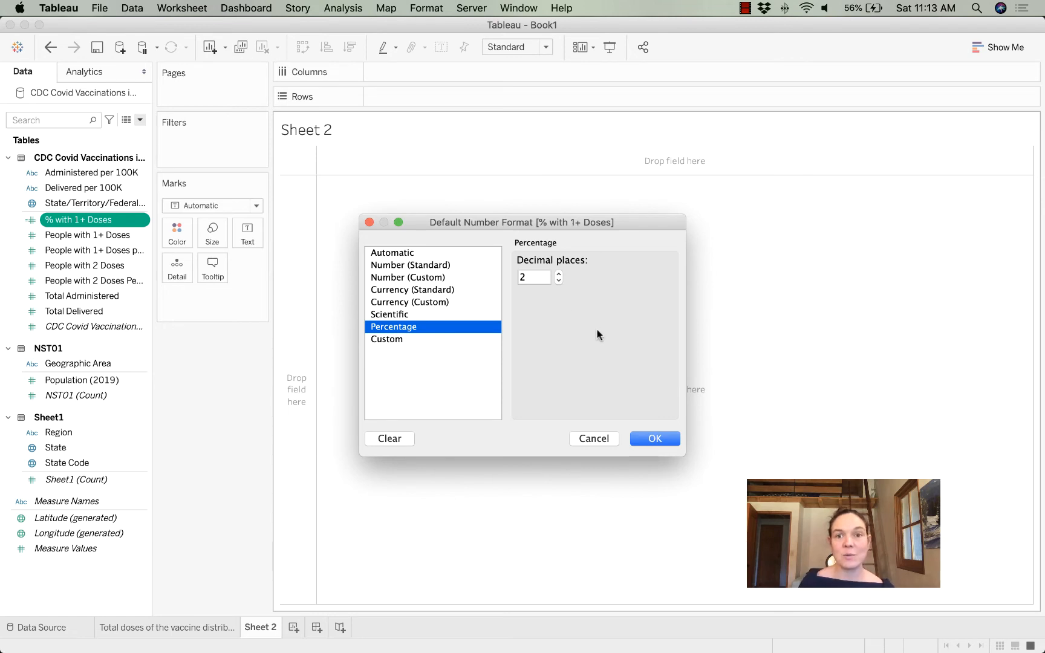
left_click(652, 442)
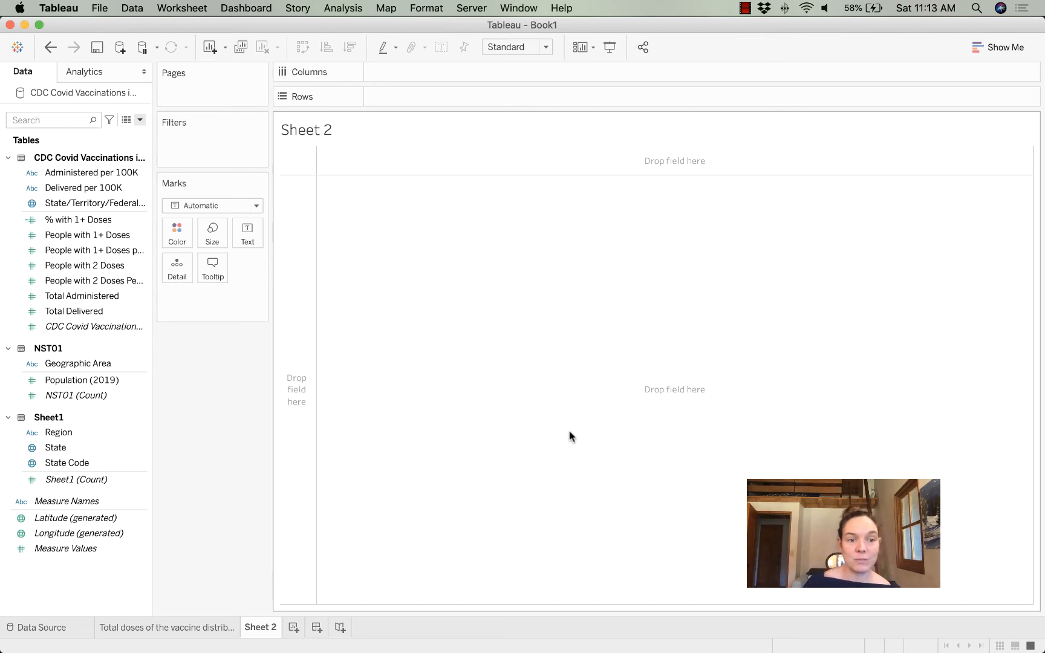
Step: Build a text table with Region as the rows and Population (2019) as the values
left_click(59, 433)
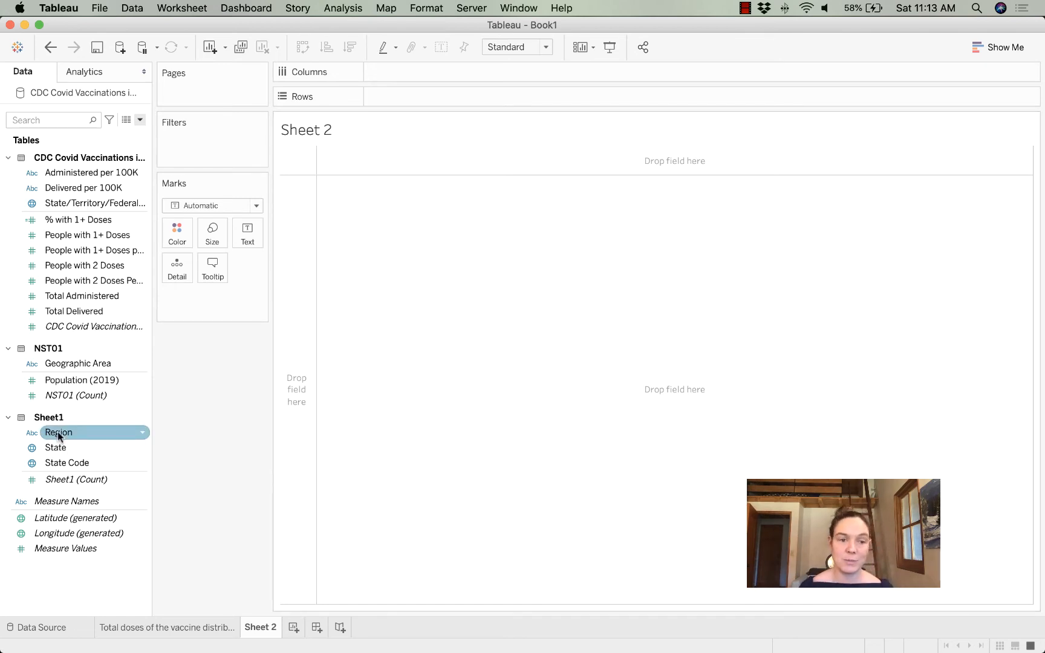
left_click(58, 433)
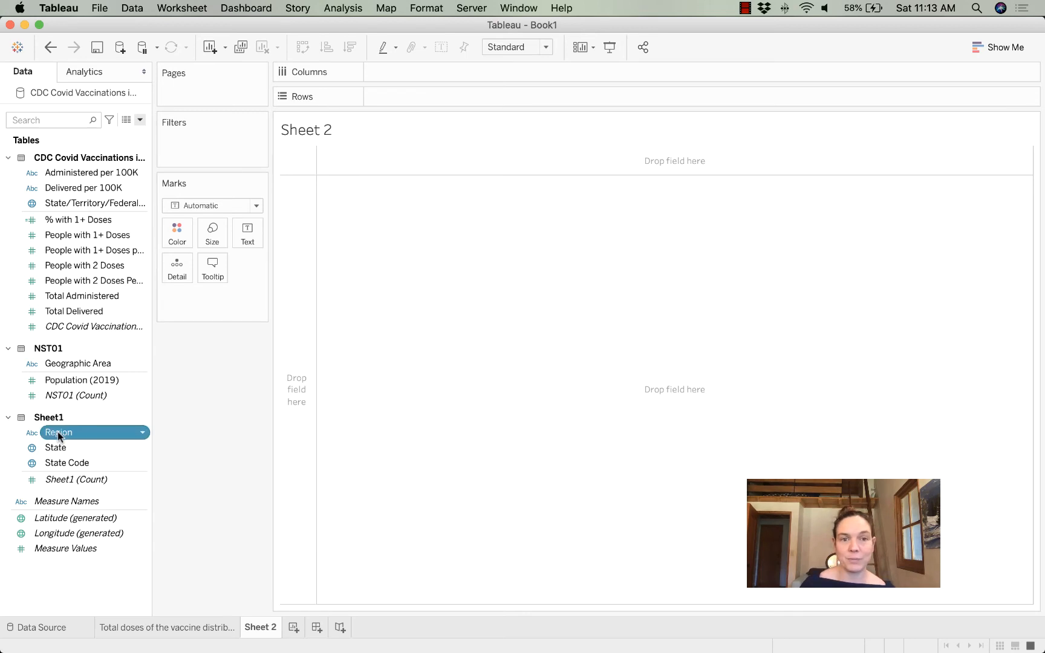
left_click_drag(58, 433, 636, 330)
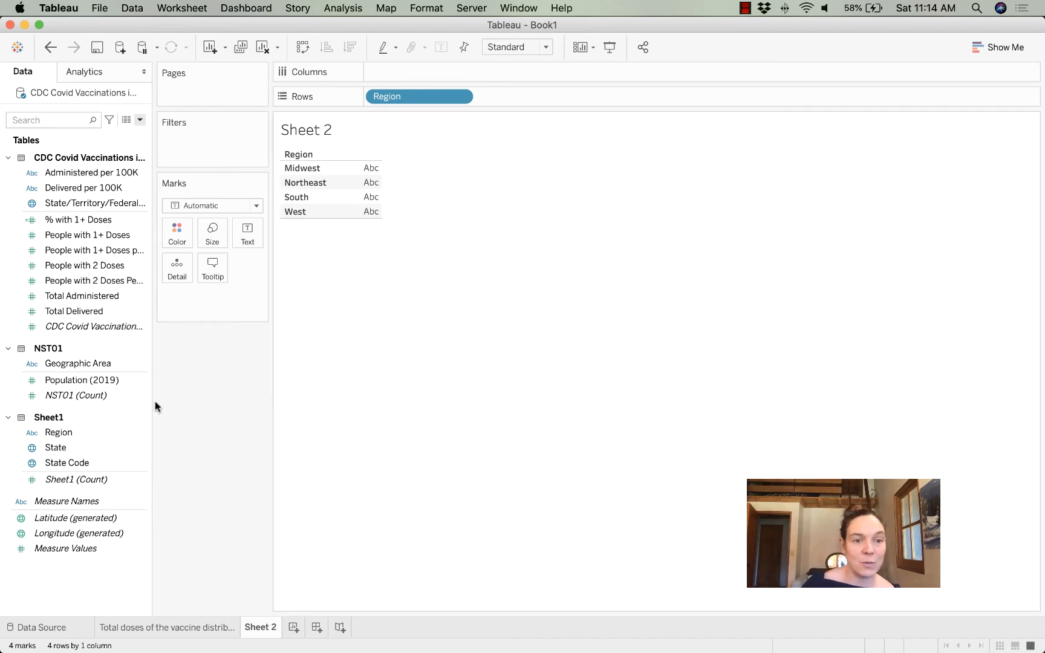
left_click(87, 378)
left_click_drag(87, 378, 382, 182)
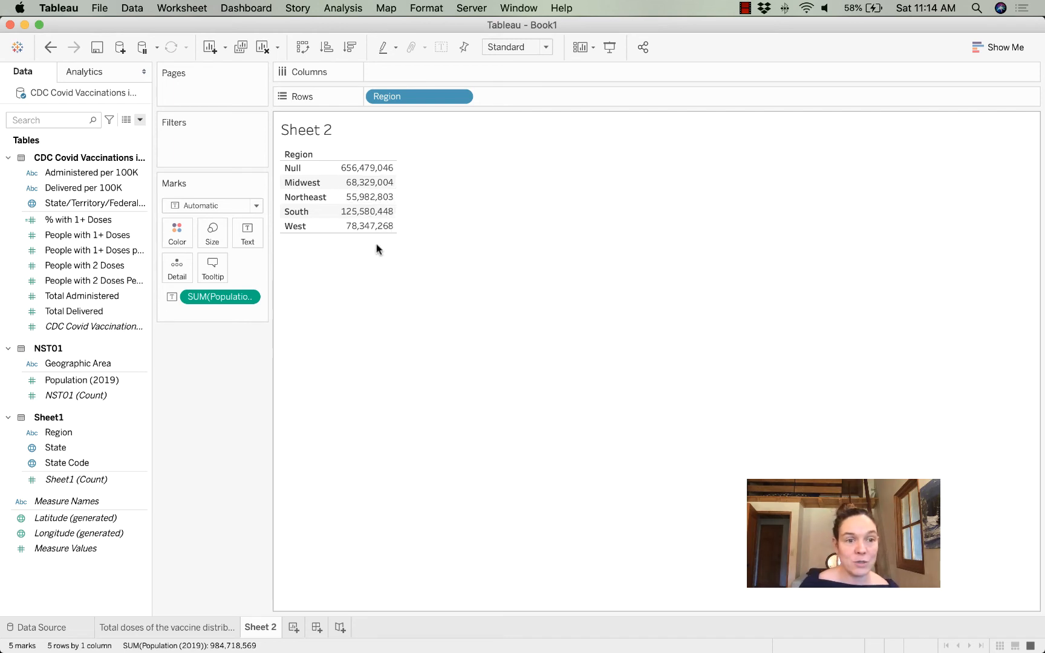
Step: Add % with 1+ Doses to the table as a second measure and order it after Population (2019)
left_click(79, 222)
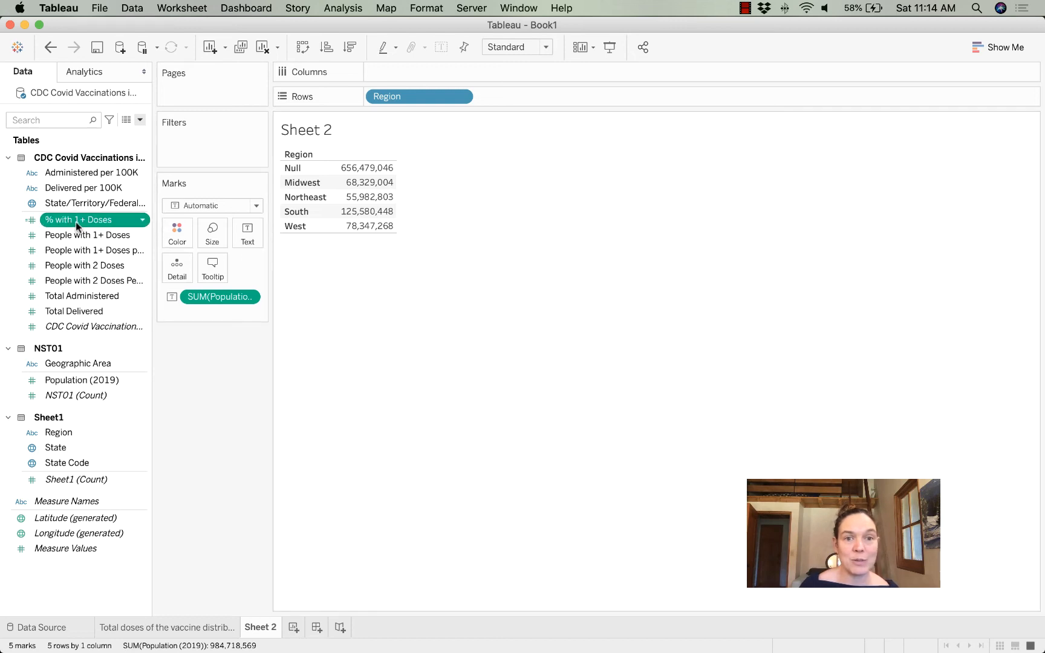
left_click_drag(77, 222, 390, 211)
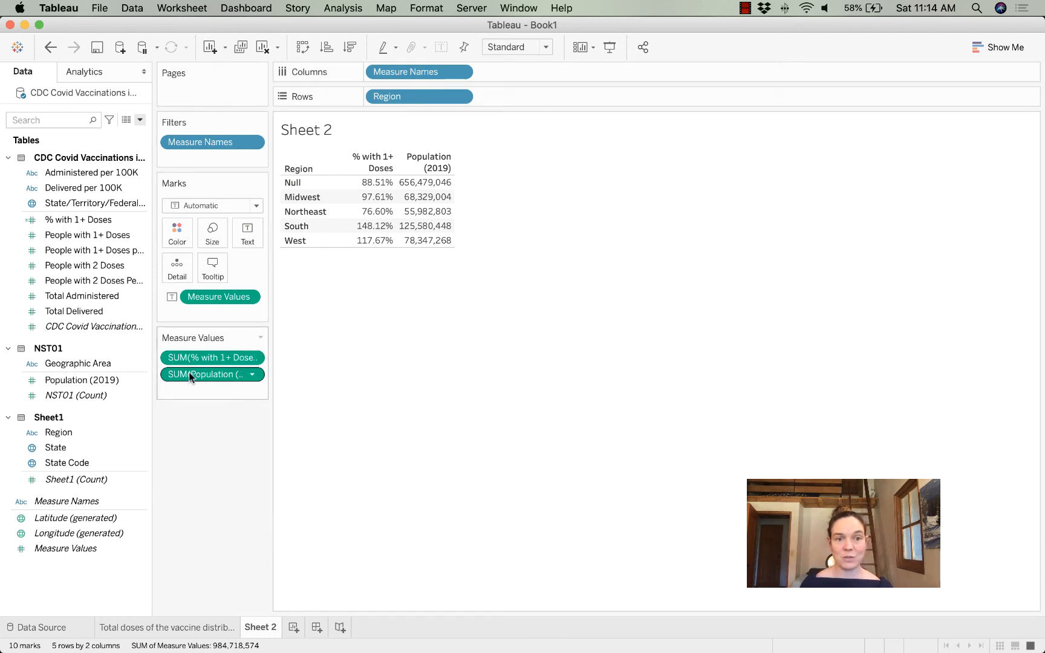
left_click_drag(190, 359, 191, 389)
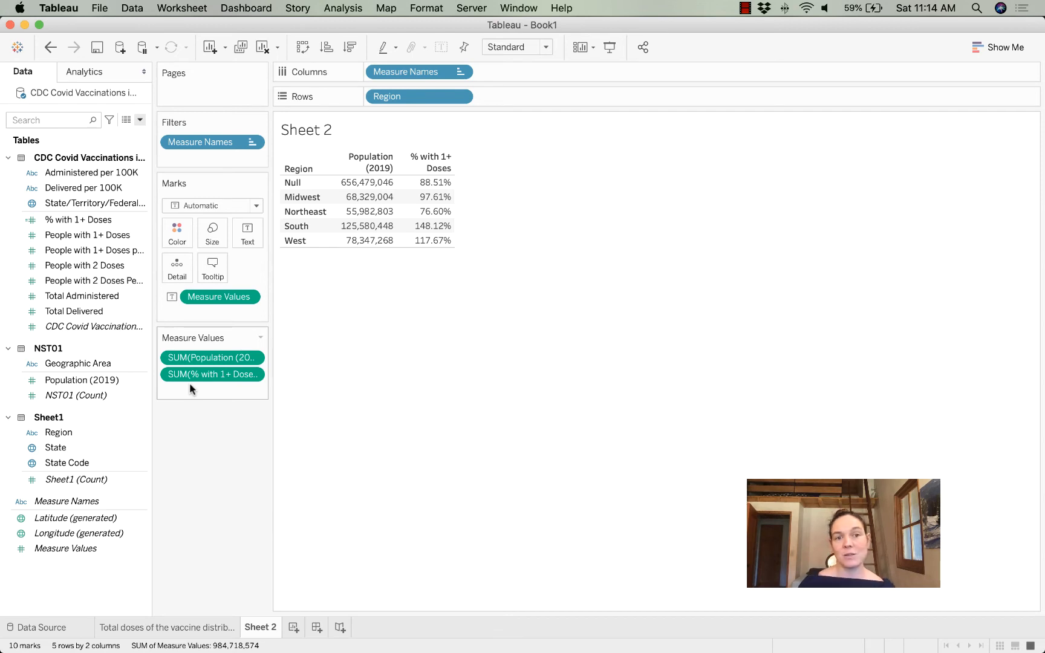
Step: Exclude the Null region from the table and sort the regions by Population (2019) in descending order
right_click(296, 188)
left_click(319, 208)
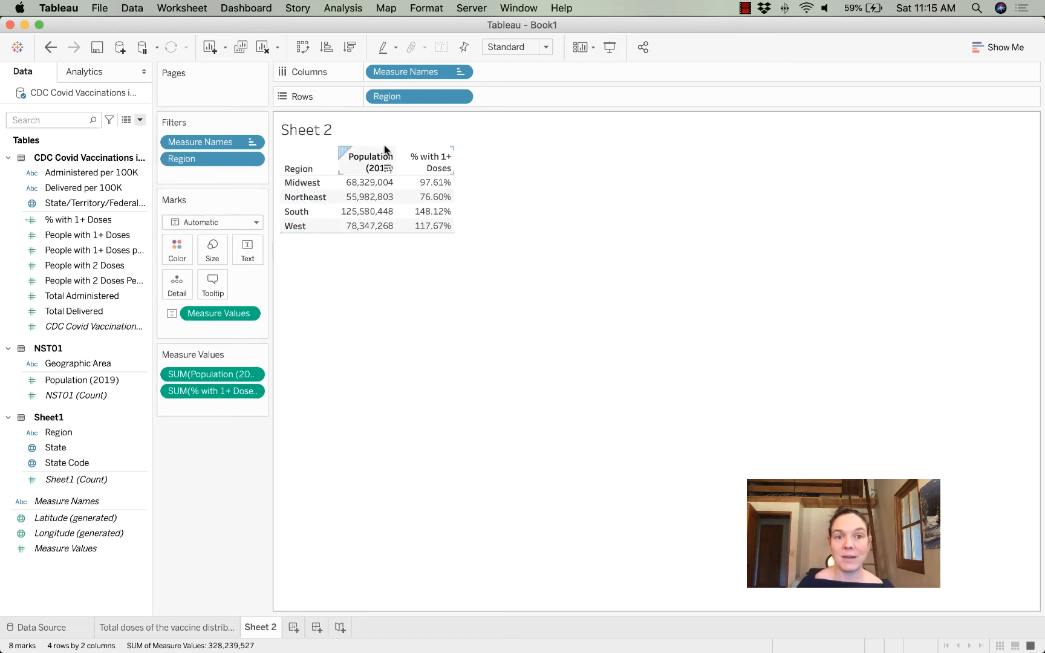
left_click(387, 169)
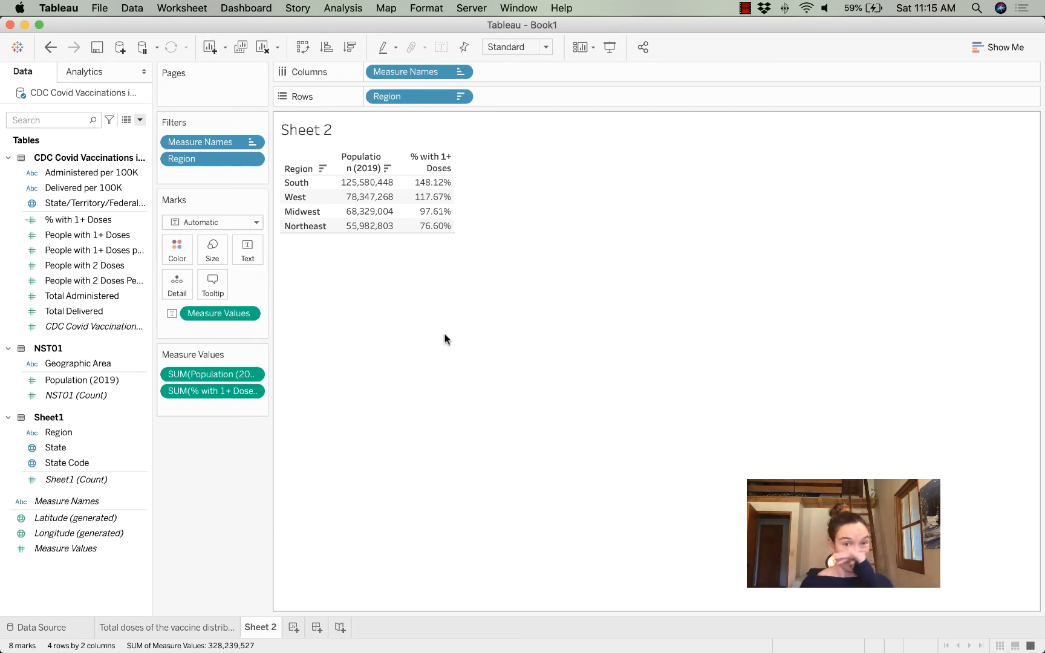
Step: Change the aggregation of the % with 1+ Doses measure to Average
mouse_move(434, 187)
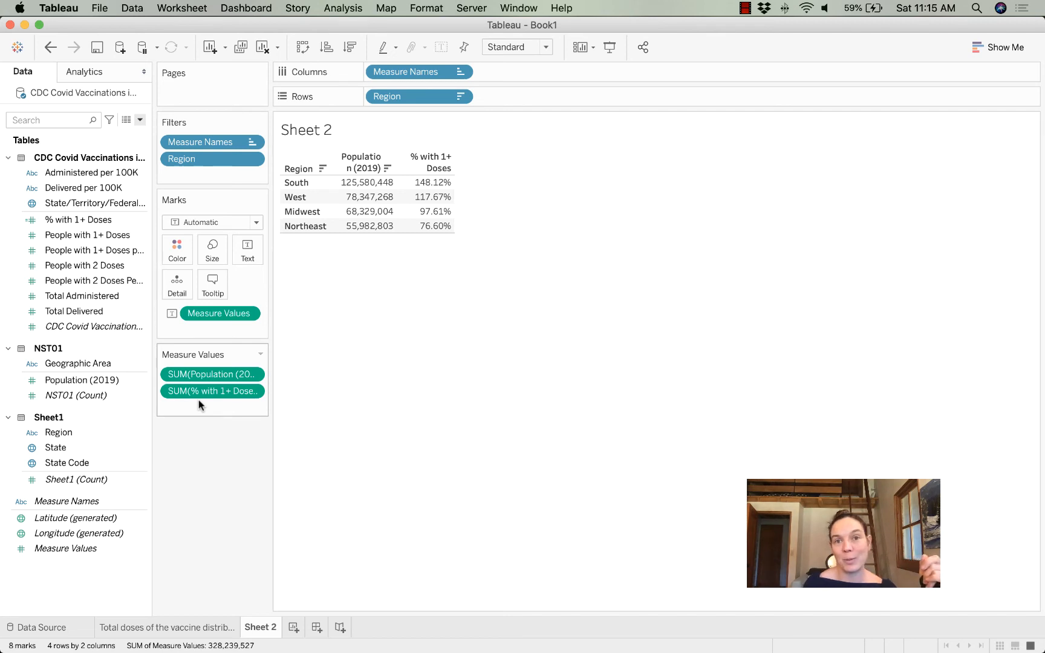
left_click(253, 391)
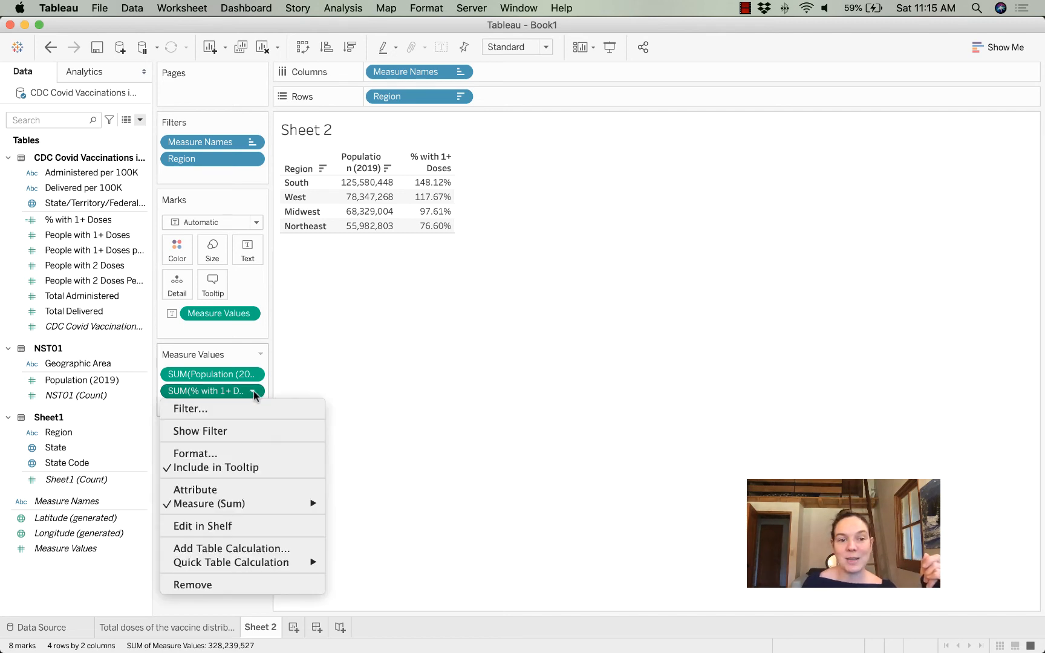
mouse_move(266, 504)
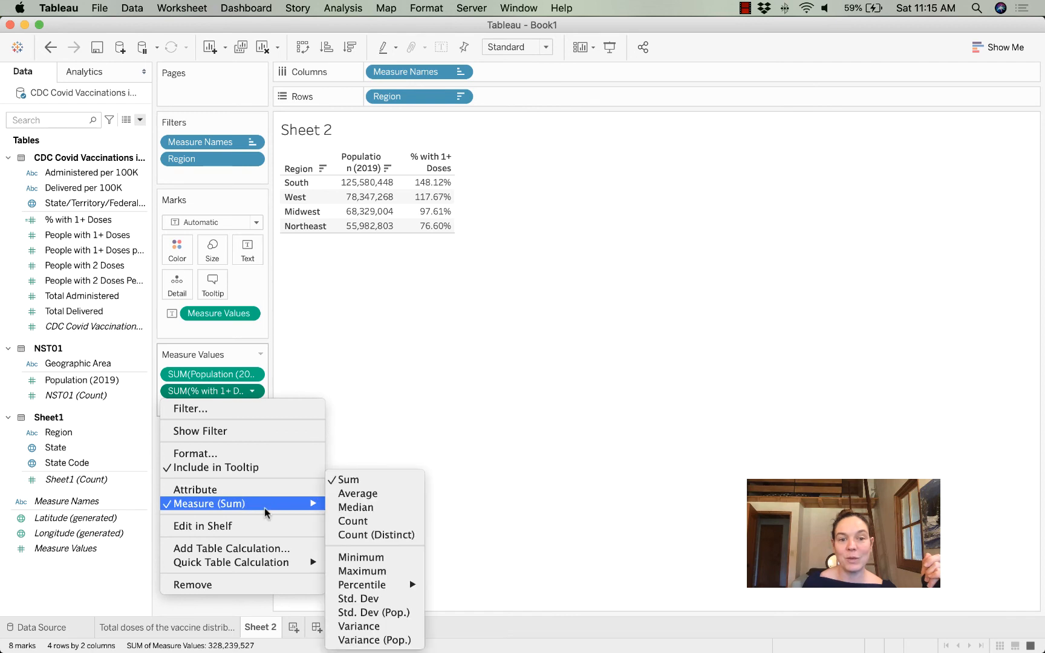
left_click(358, 494)
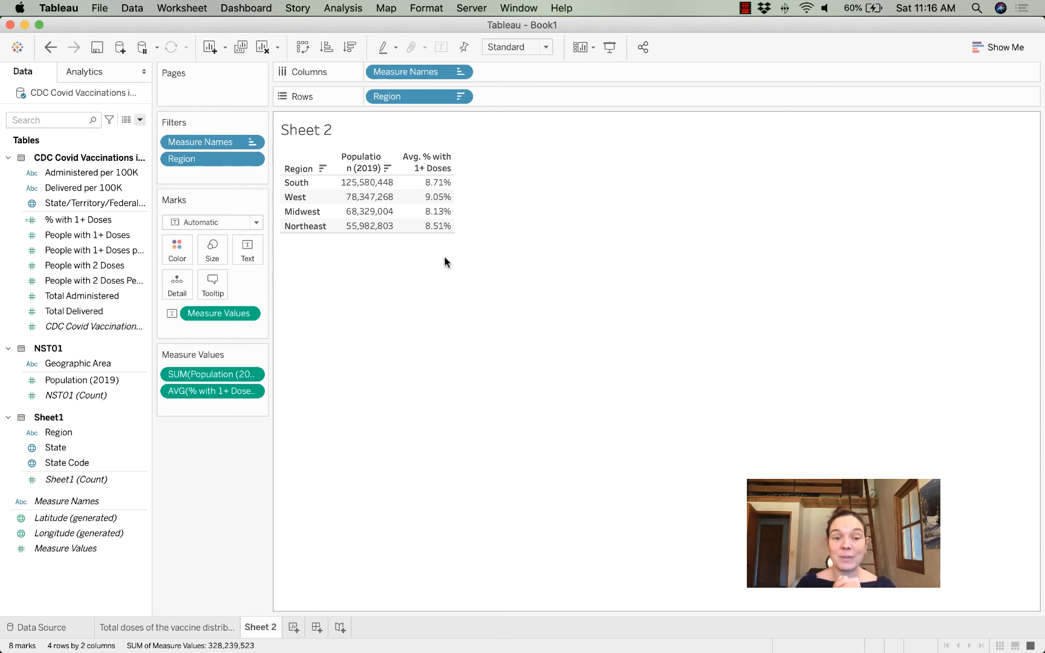
Step: Rename Sheet 2 as "Regional population and vaccination rate"
double_click(248, 629)
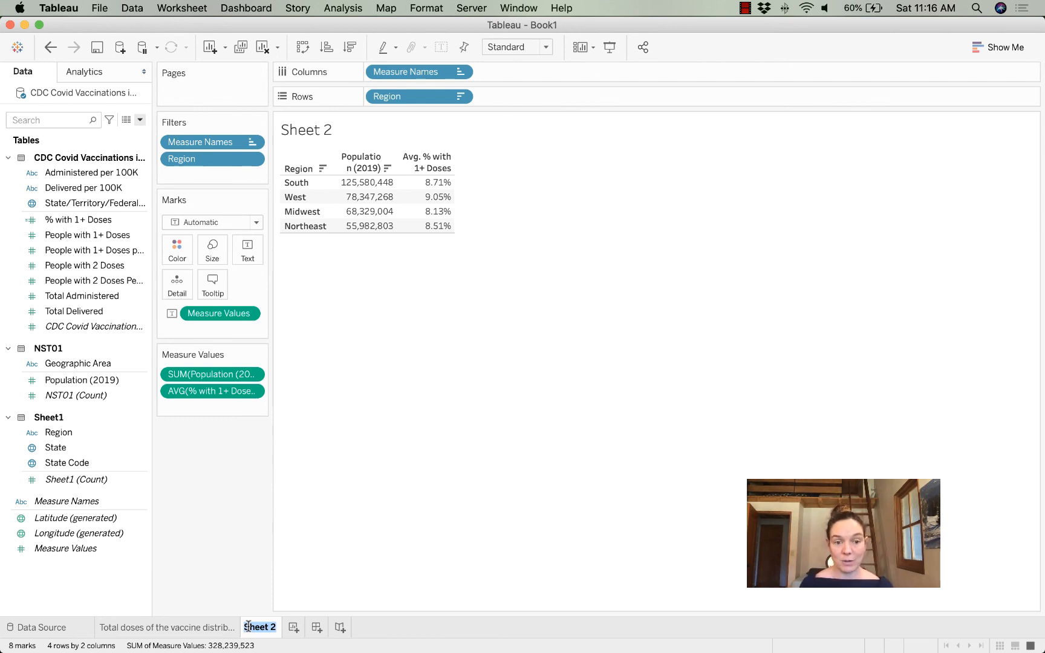
type("Regional p")
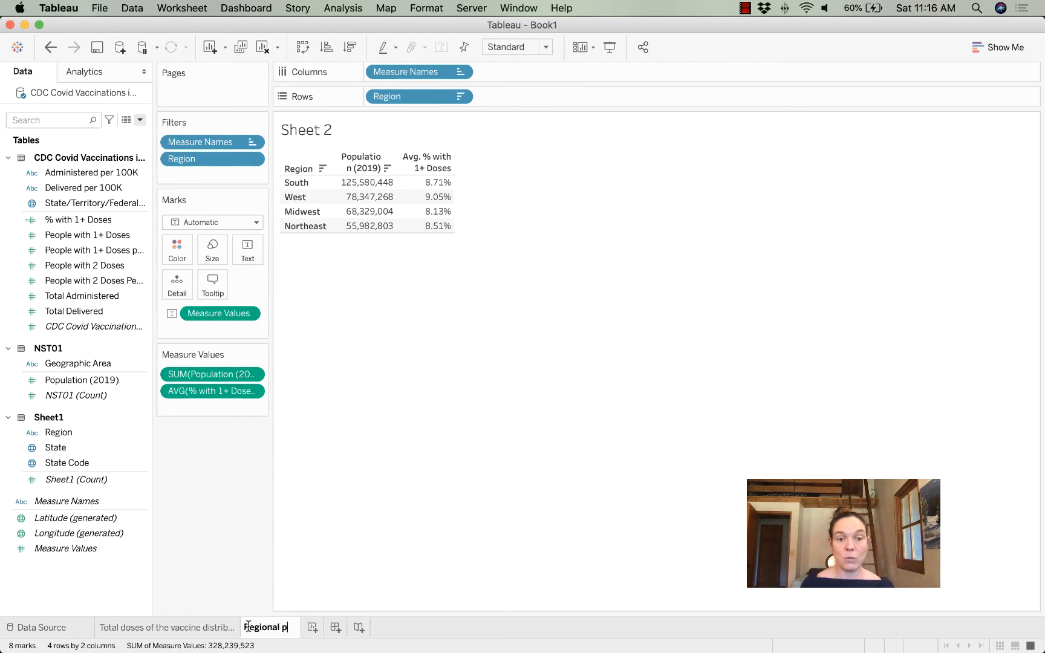
key("BackSpace")
key("BackSpace")
key("BackSpace")
key("BackSpace")
key("BackSpace")
key("BackSpace")
key("BackSpace")
key("BackSpace")
key("BackSpace")
key("BackSpace")
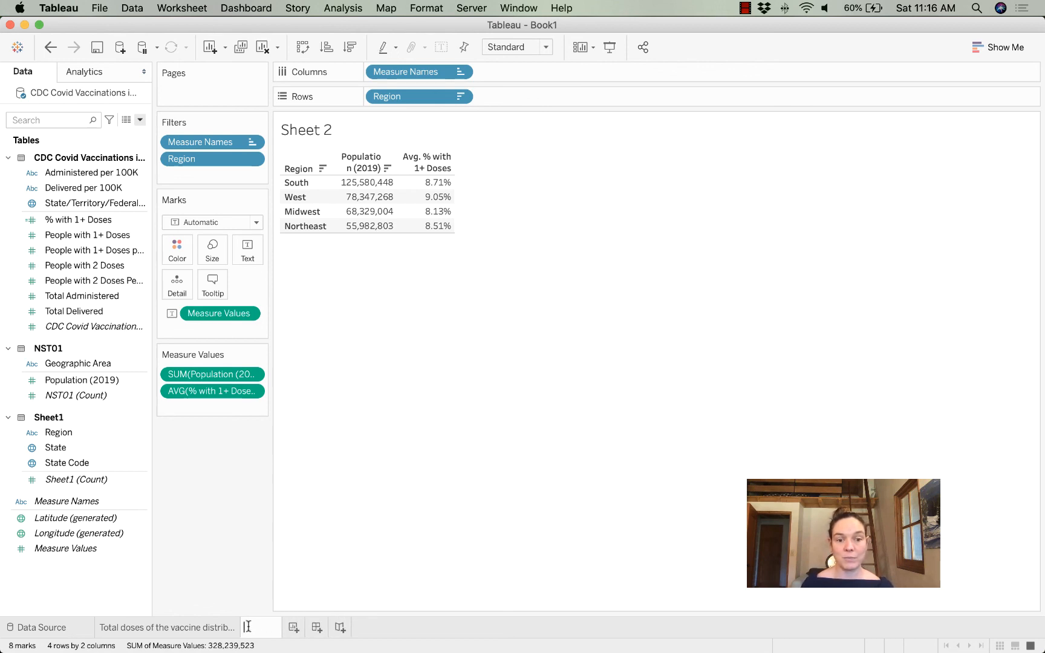
type("Popula")
key("BackSpace")
key("BackSpace")
key("BackSpace")
key("BackSpace")
key("BackSpace")
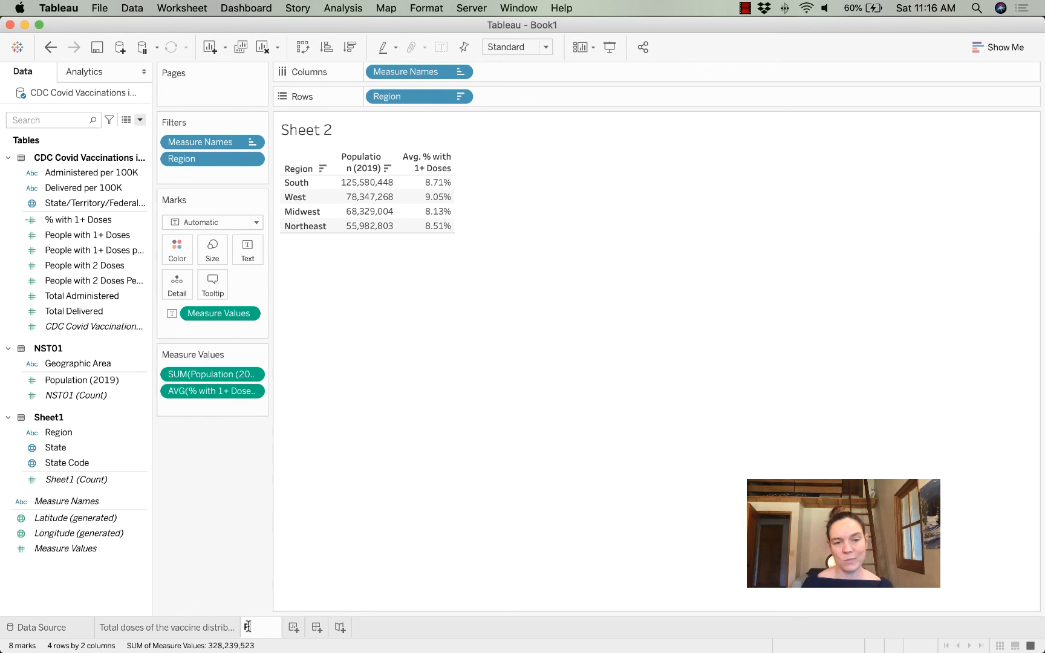
key("BackSpace")
type("Regional")
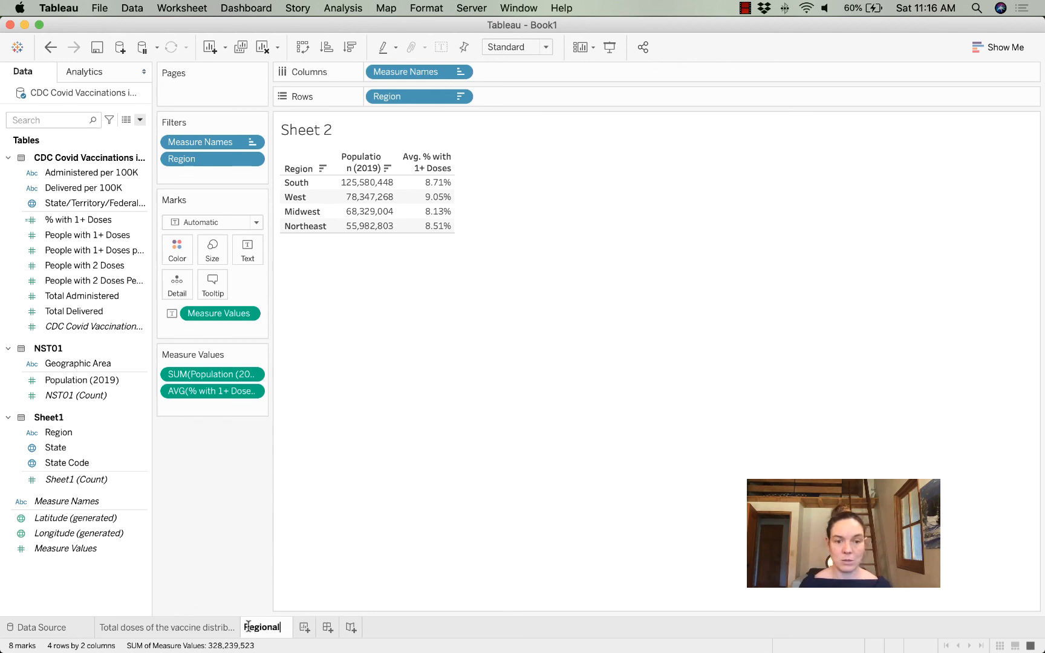
type(" popul")
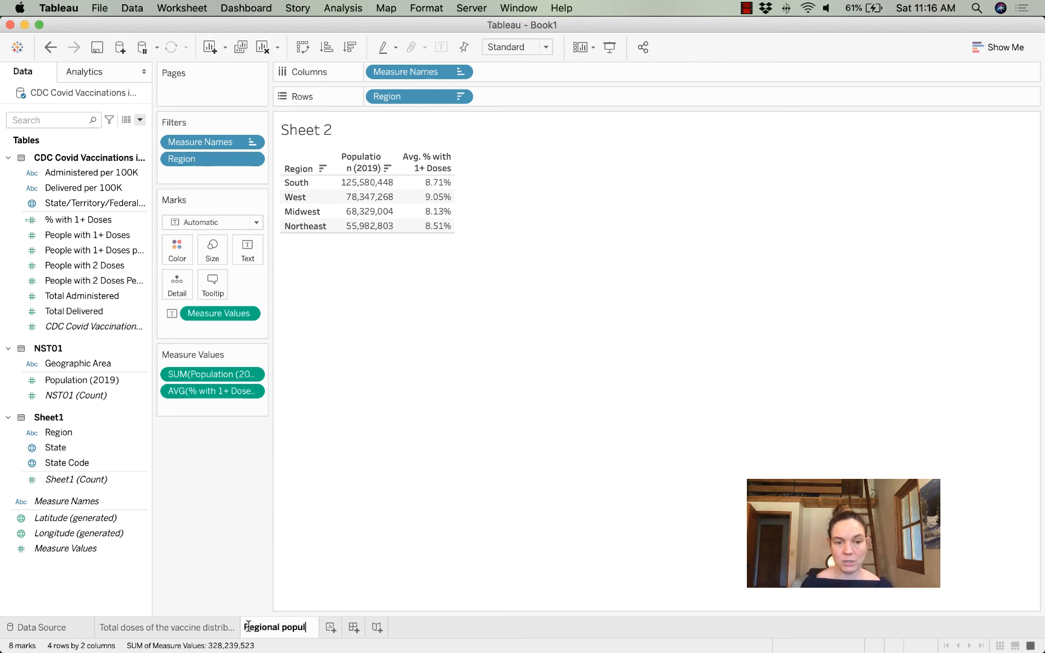
type("ation and v")
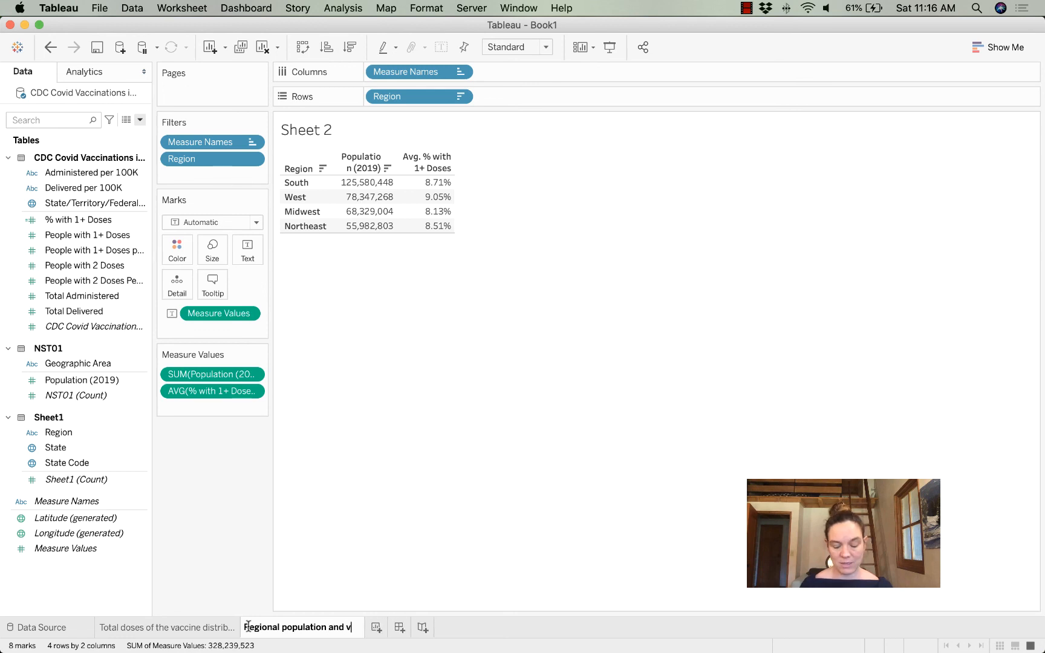
type("accination rate")
key("Return")
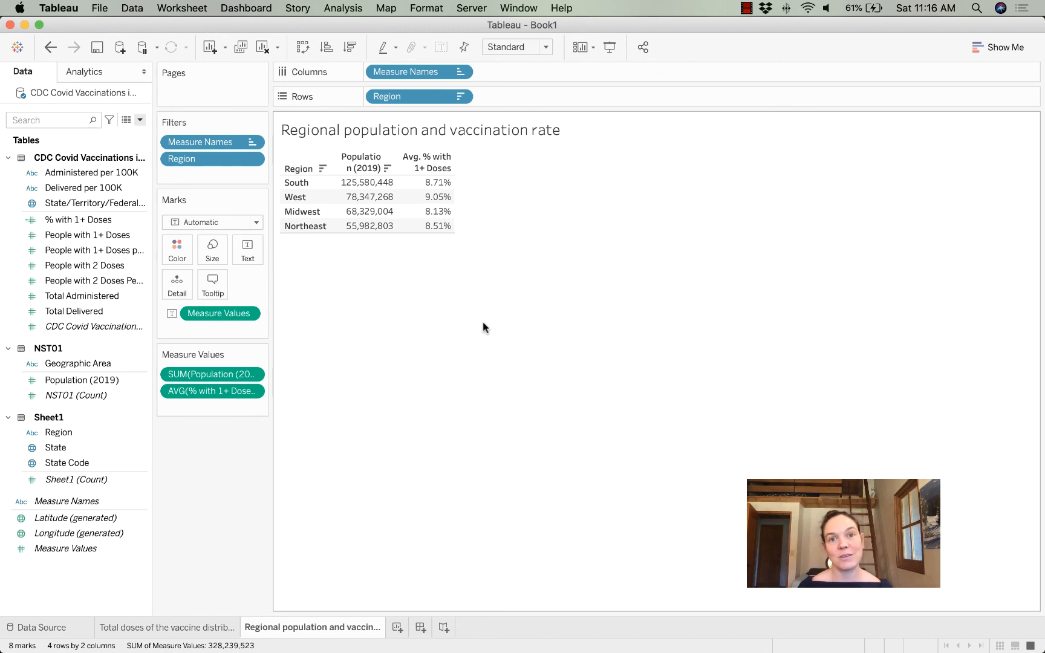
left_click(746, 9)
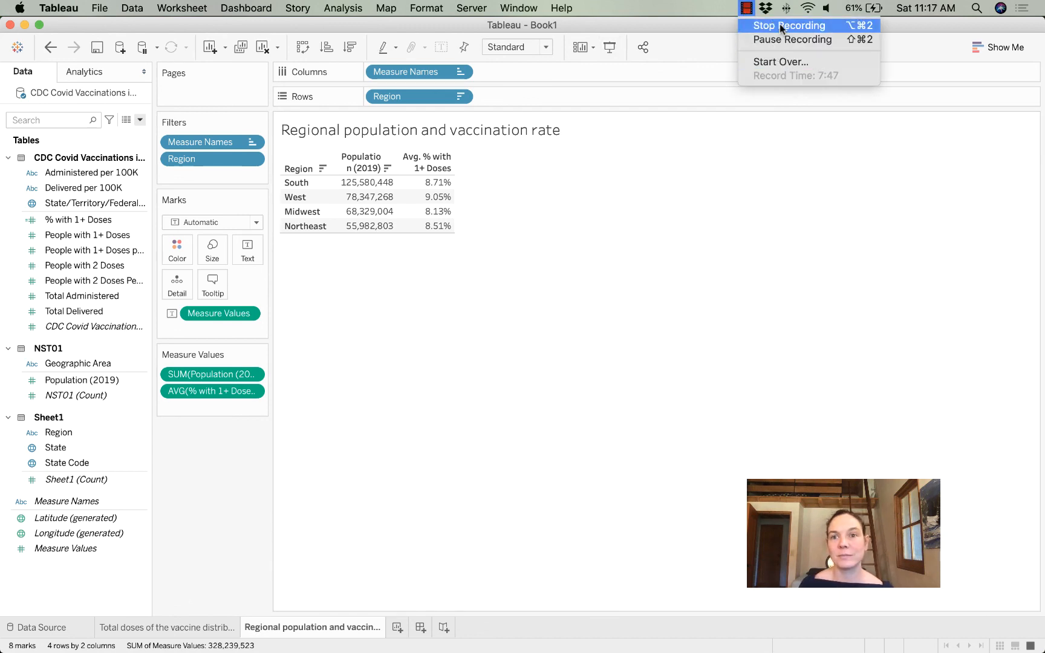